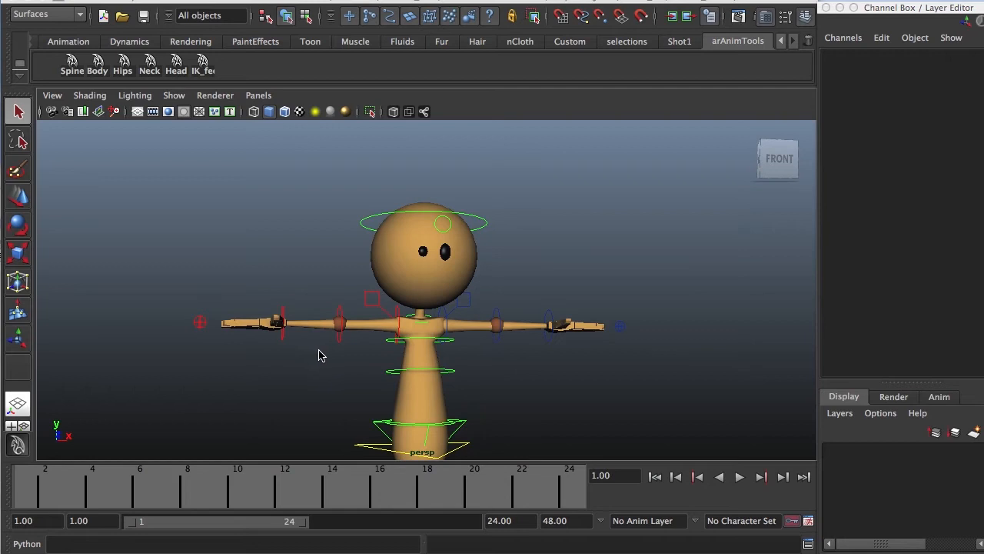
- Select the control curves along the character's right arm
scroll(307, 365, up, 2)
drag(225, 316, 326, 331)
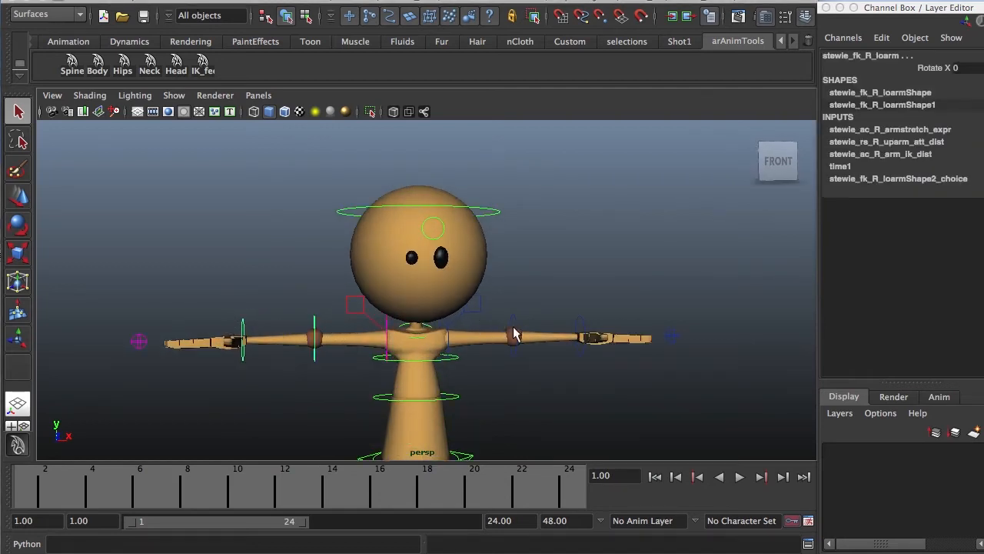
alt+drag(566, 325, 441, 365)
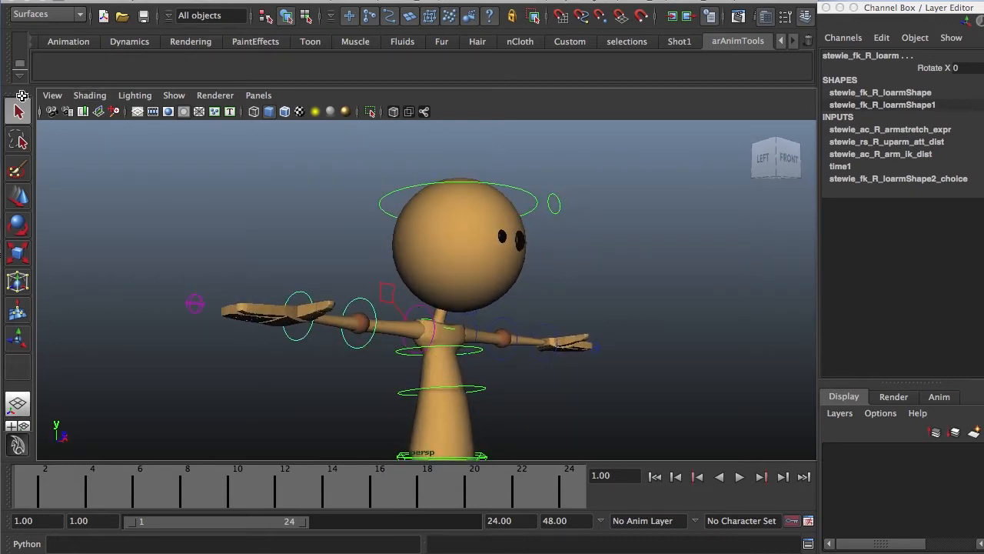
- Create a new shelf named Stewie_controls
click(21, 79)
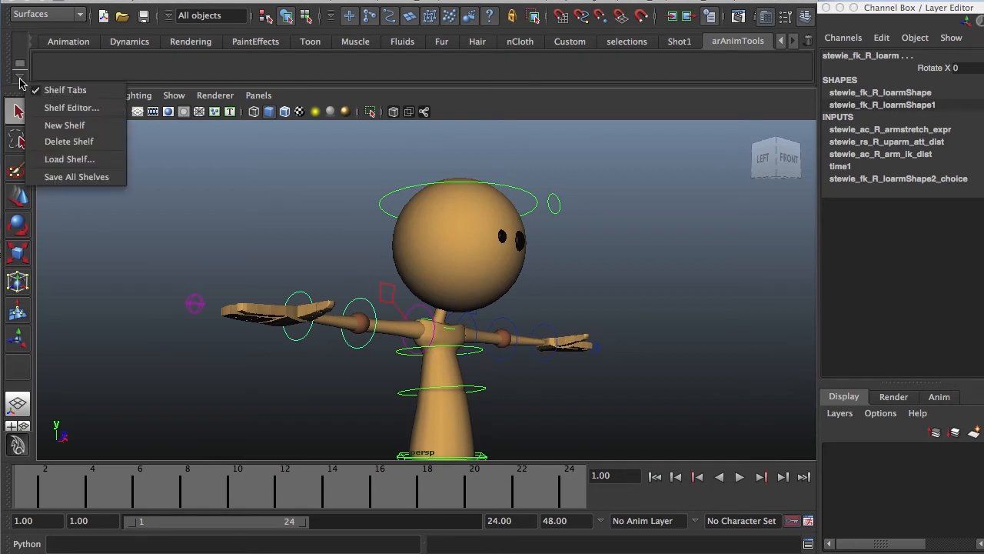
click(65, 126)
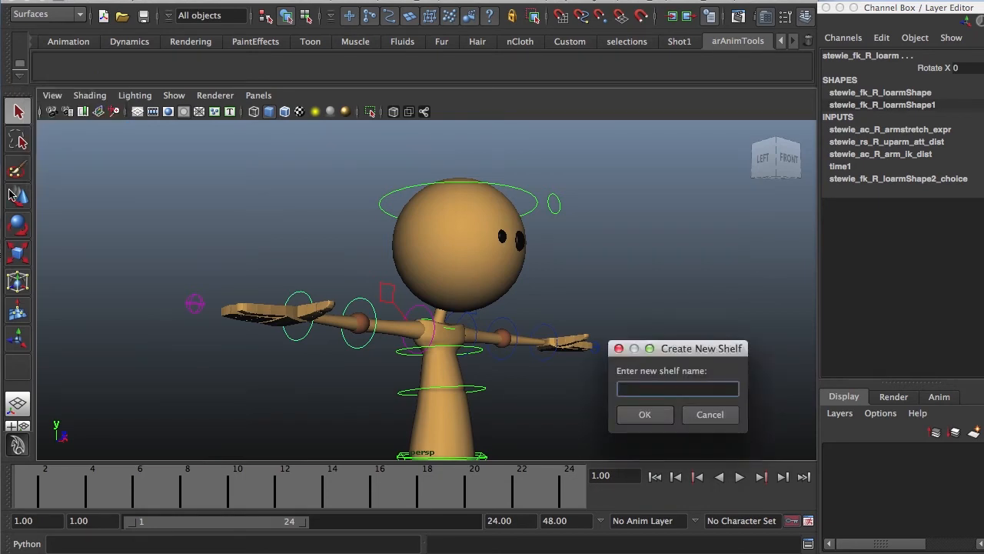
click(644, 415)
- Bring the whole character, from head to feet with all its control curves, into a front view
alt+drag(289, 307, 236, 316)
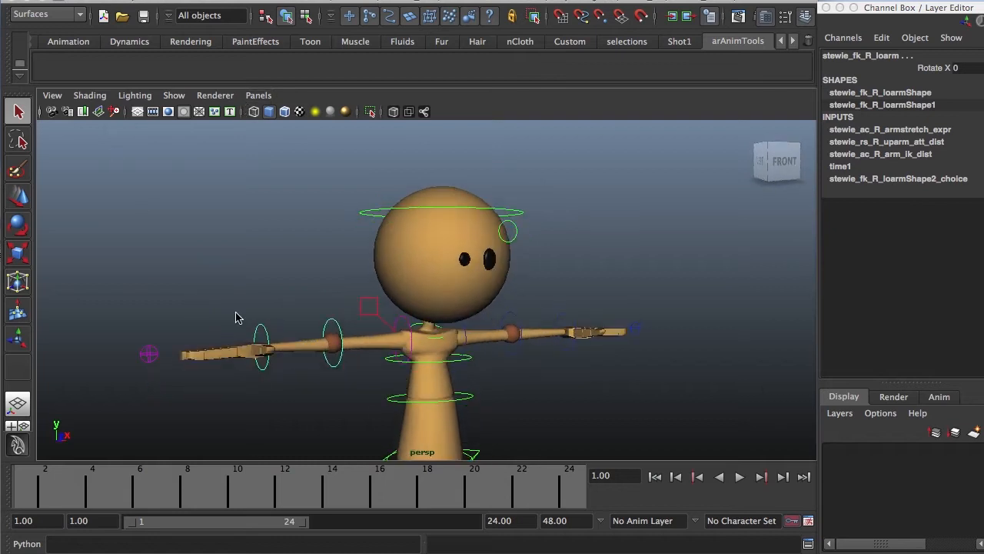
alt+right_drag(333, 321, 232, 294)
alt+drag(358, 333, 285, 330)
alt+middle_drag(366, 305, 401, 269)
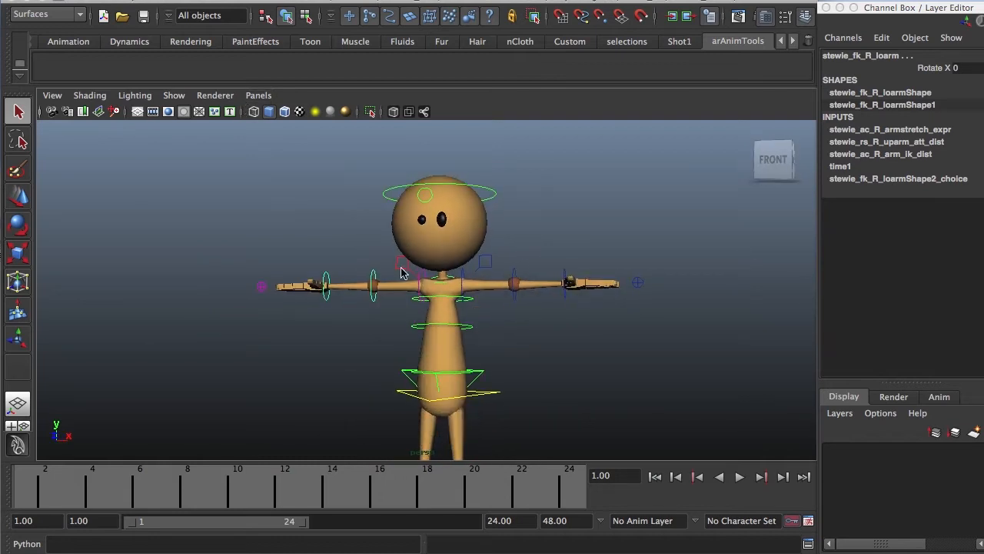
alt+drag(411, 289, 406, 317)
alt+right_drag(406, 314, 312, 309)
alt+middle_drag(430, 358, 421, 321)
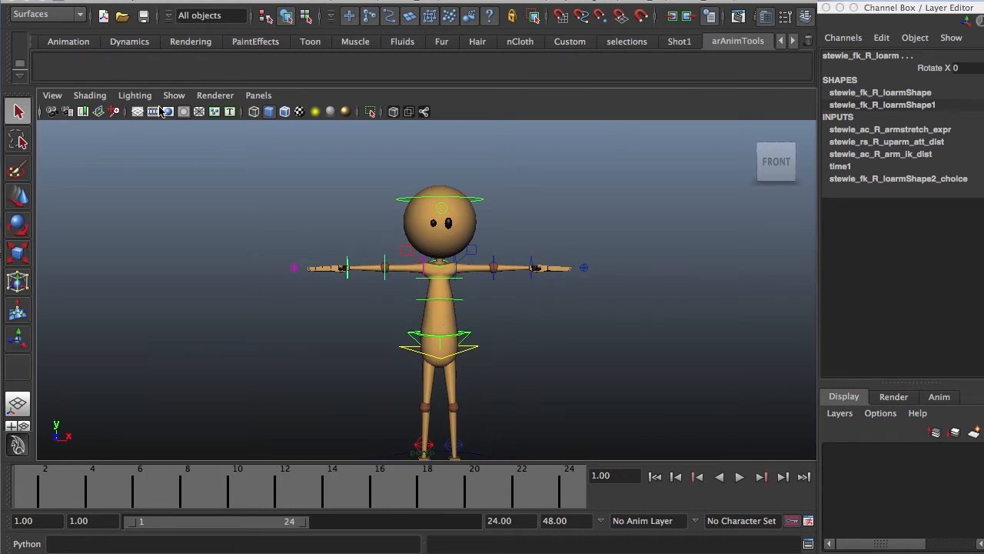
alt+drag(368, 258, 417, 252)
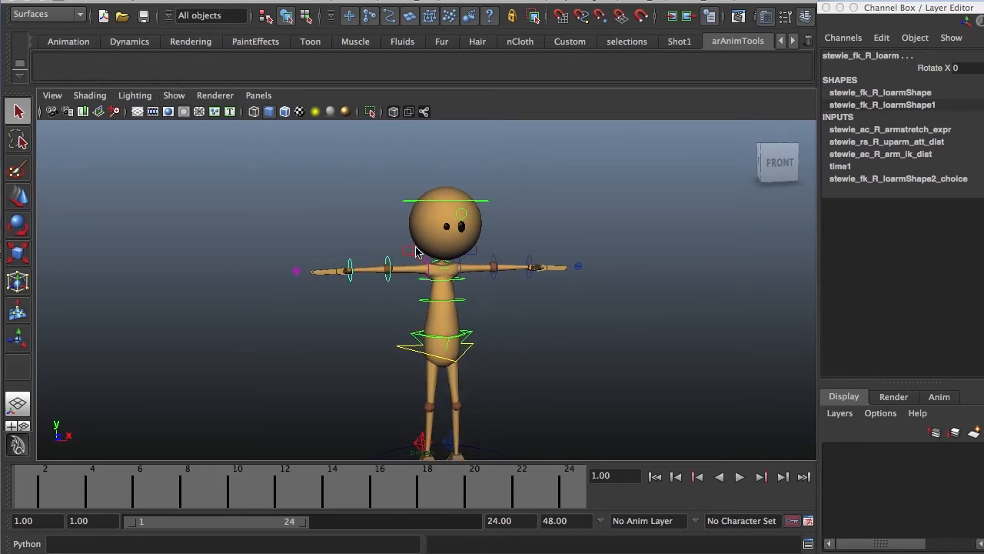
alt+middle_drag(554, 319, 565, 292)
alt+drag(529, 337, 505, 337)
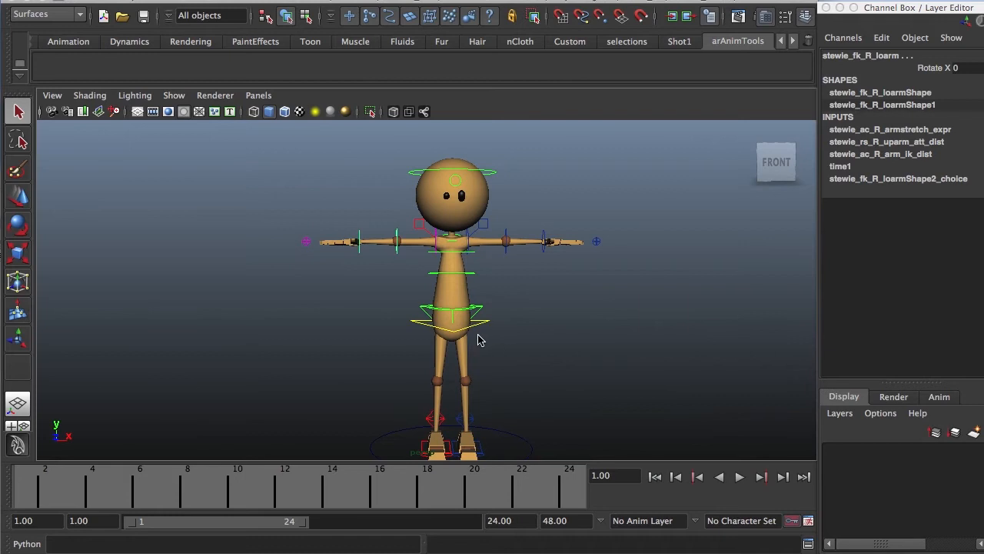
alt+right_drag(473, 363, 393, 326)
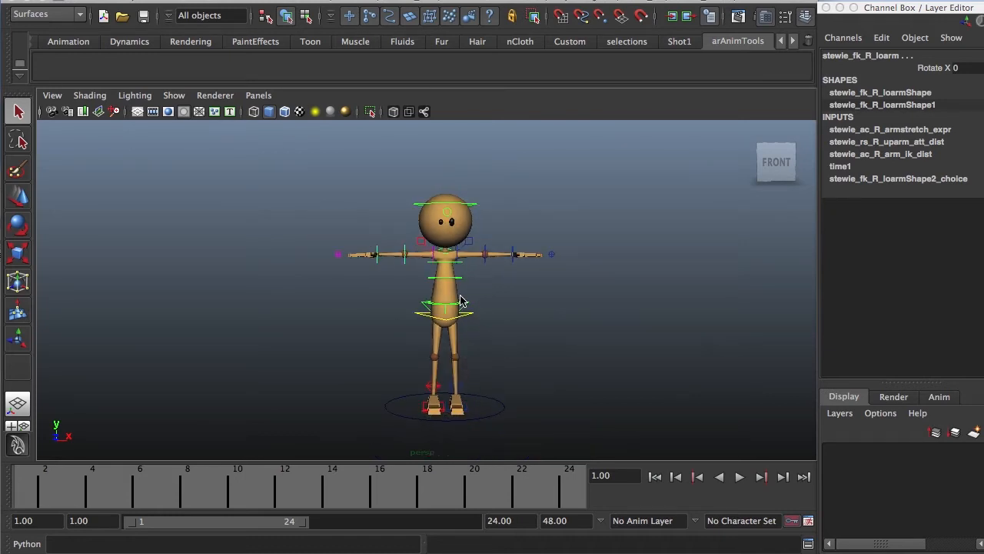
- Hide NURBS surfaces and polygons in the viewport and select all of the character's control curves
click(540, 275)
key(space)
click(554, 253)
mouse_move(552, 256)
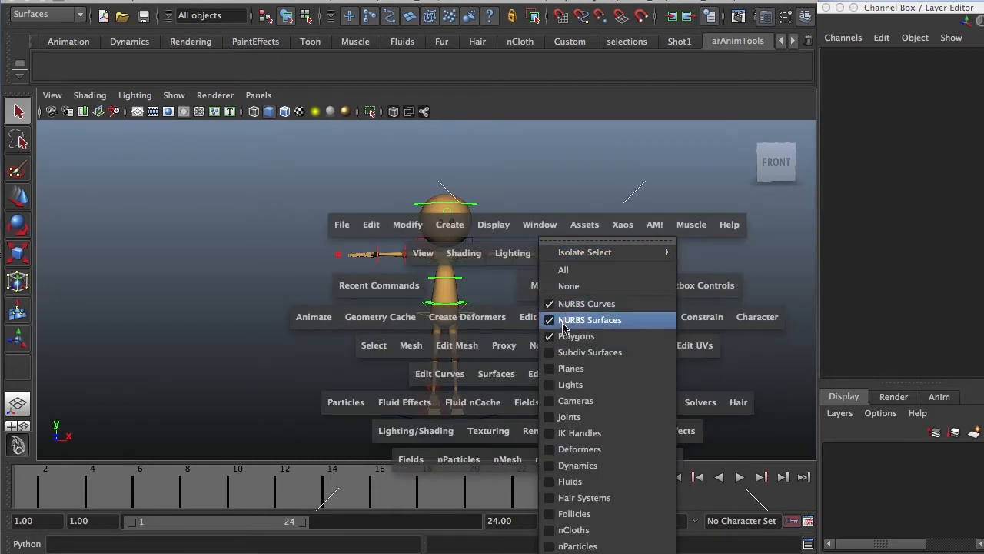
click(569, 320)
click(554, 253)
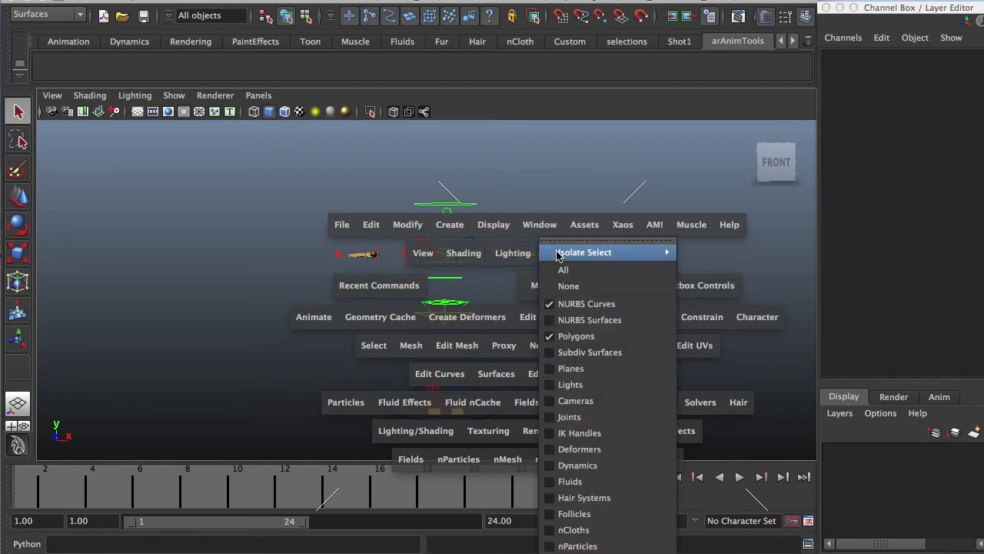
click(575, 336)
drag(260, 199, 635, 439)
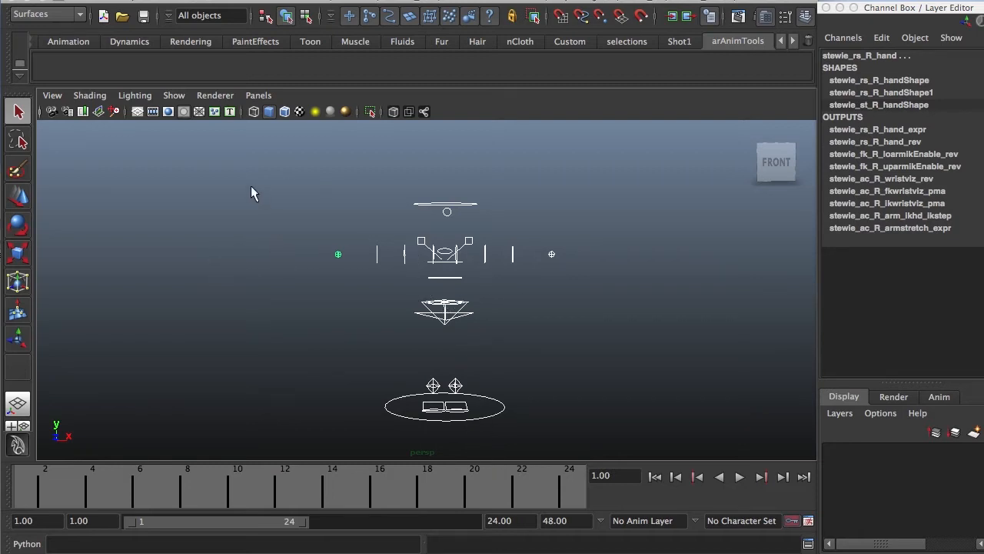
key(space)
click(159, 135)
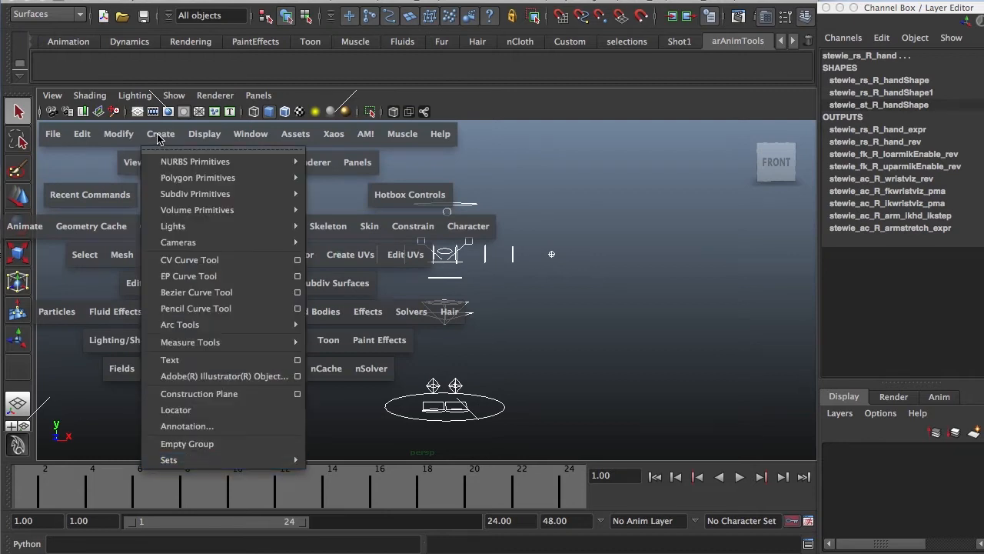
mouse_move(158, 466)
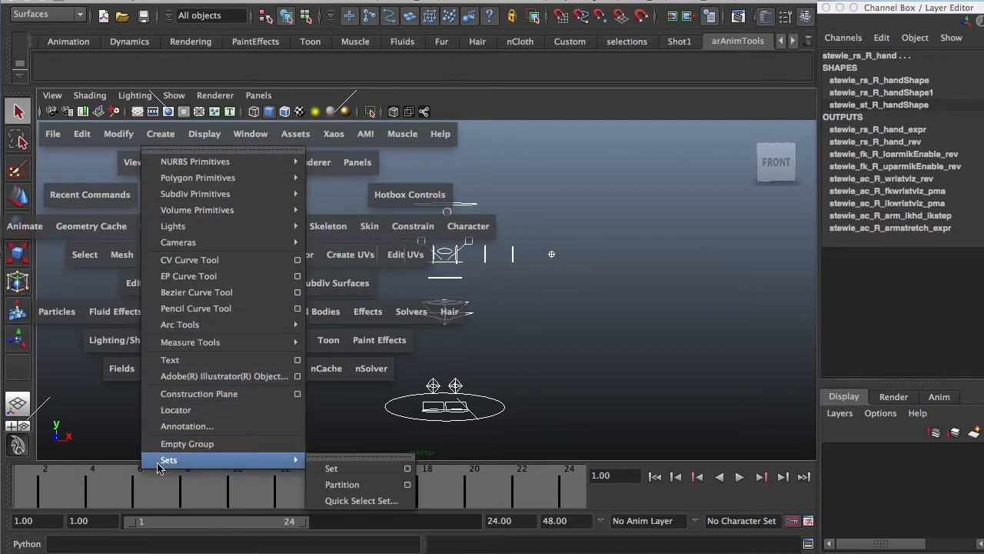
click(370, 500)
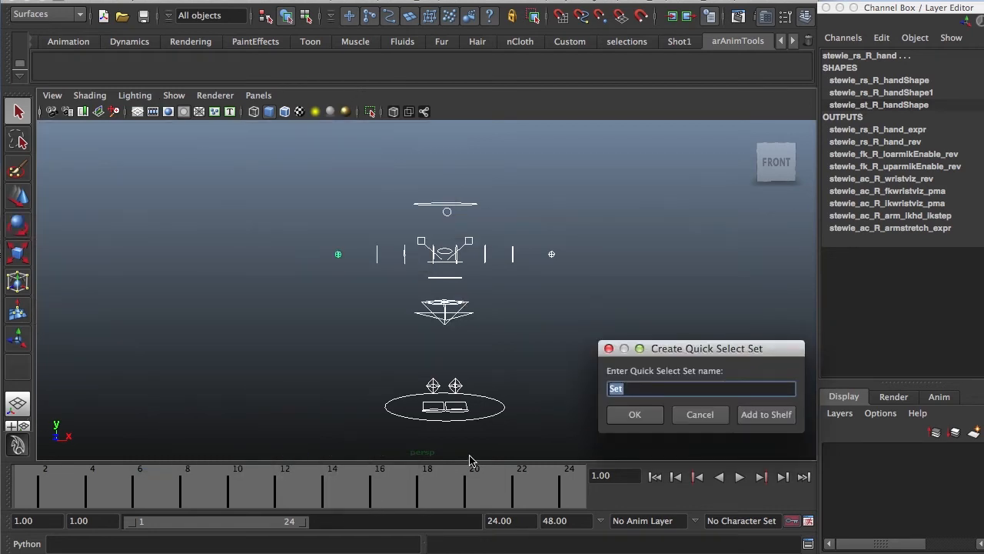
drag(730, 353, 293, 196)
text(All)
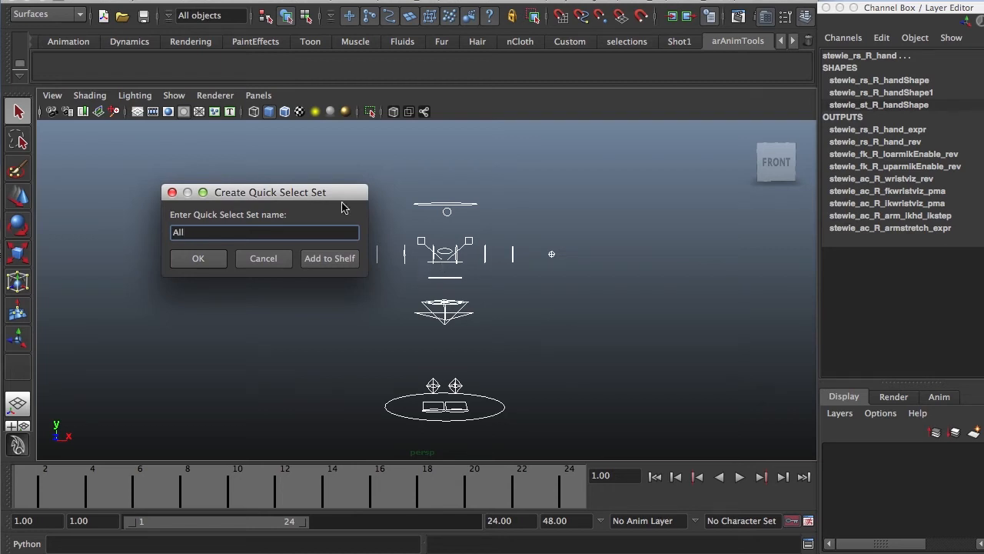
click(263, 259)
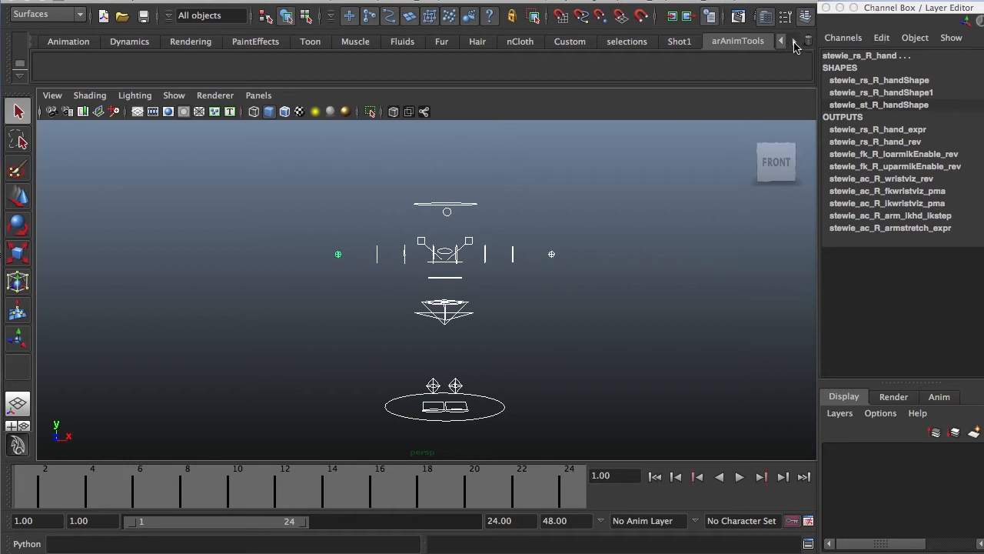
- Make the Stewie_controls shelf the active shelf
click(793, 40)
click(734, 41)
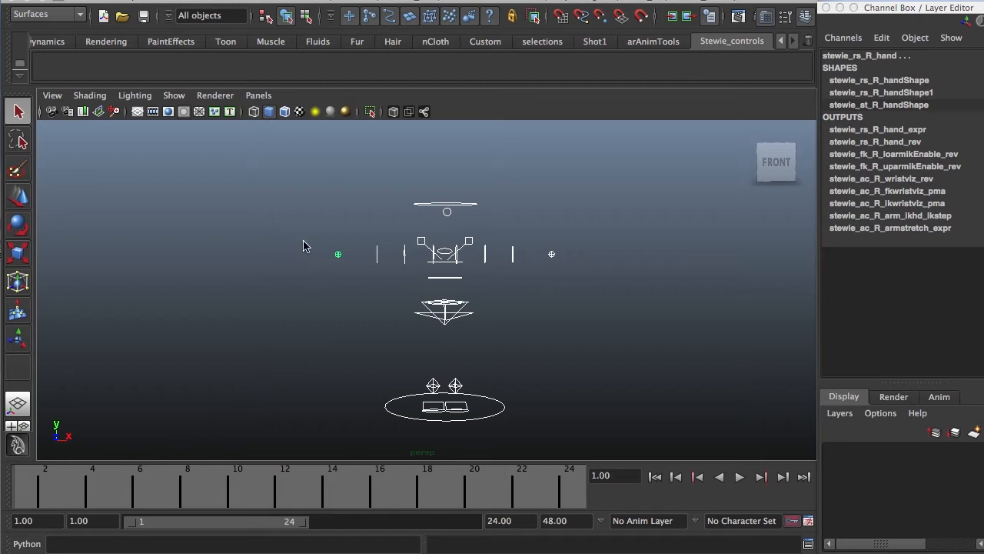
key(space)
click(187, 204)
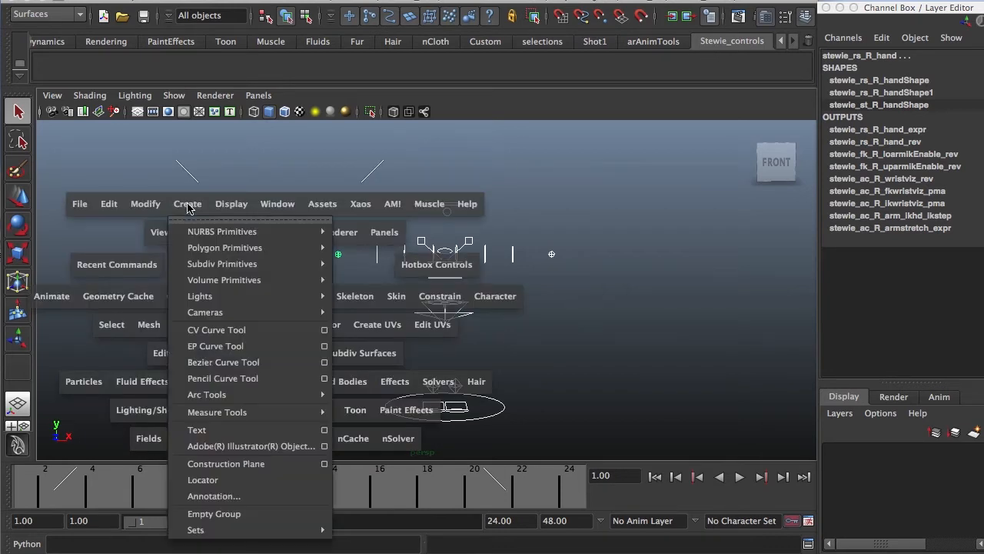
mouse_move(189, 533)
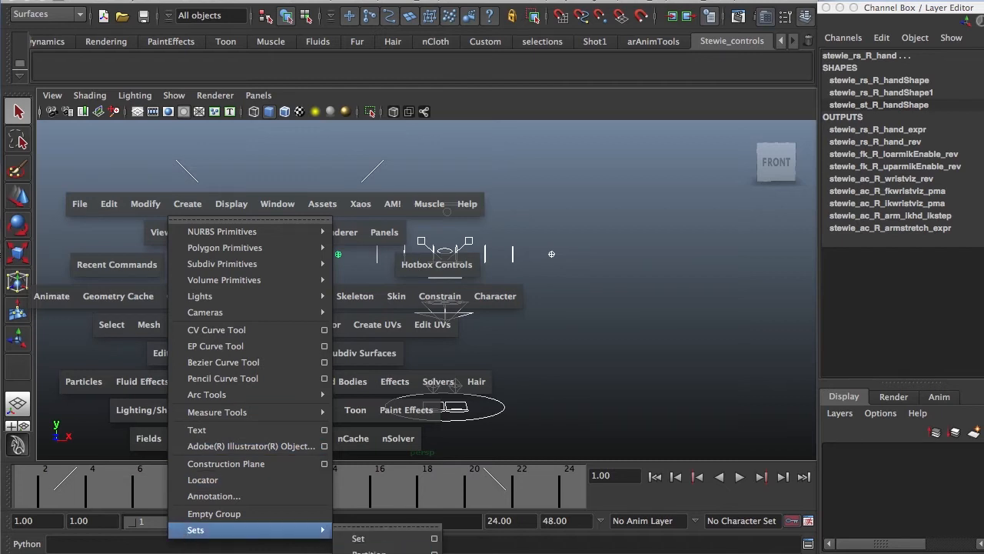
click(477, 402)
- Create a quick select set named All from the selected controls and add it to the shelf
key(space)
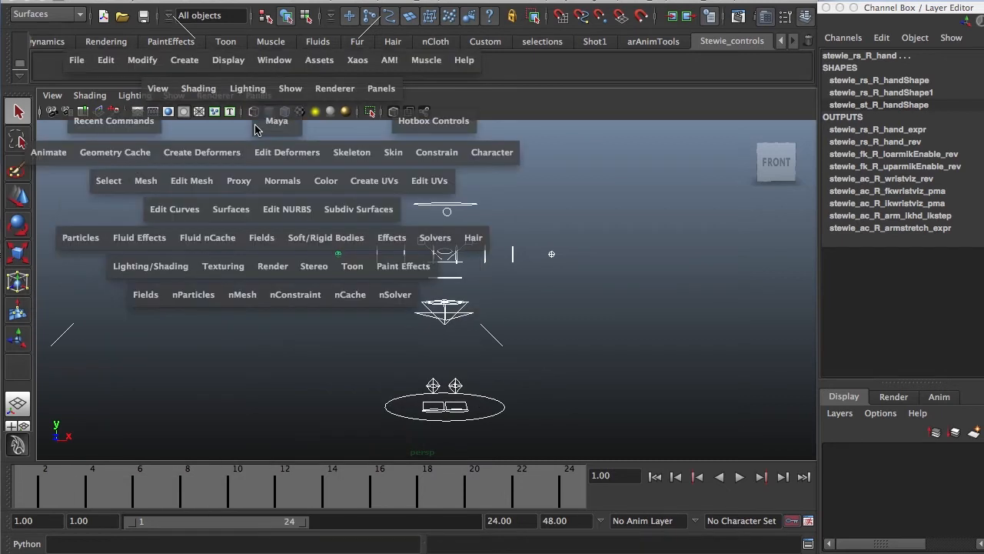
click(188, 58)
mouse_move(200, 387)
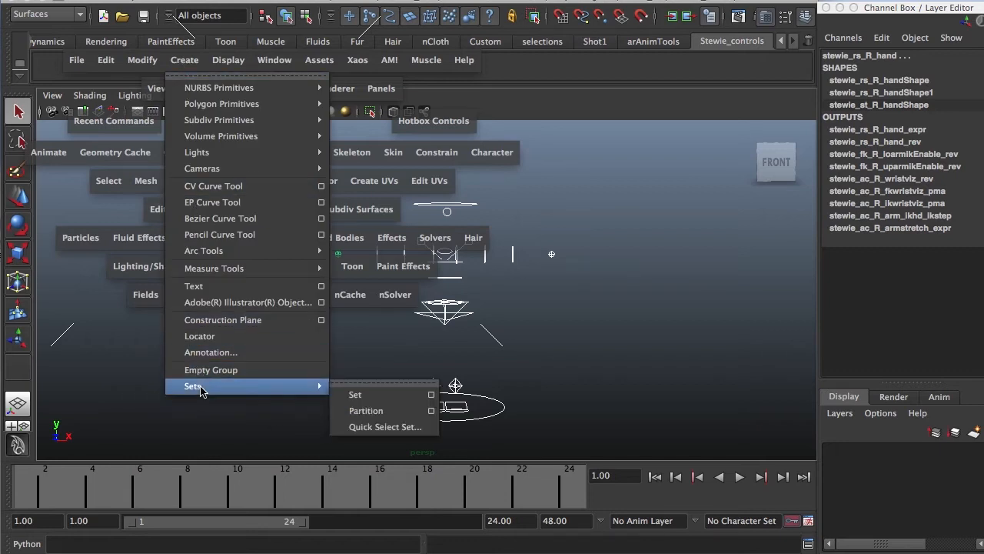
click(383, 430)
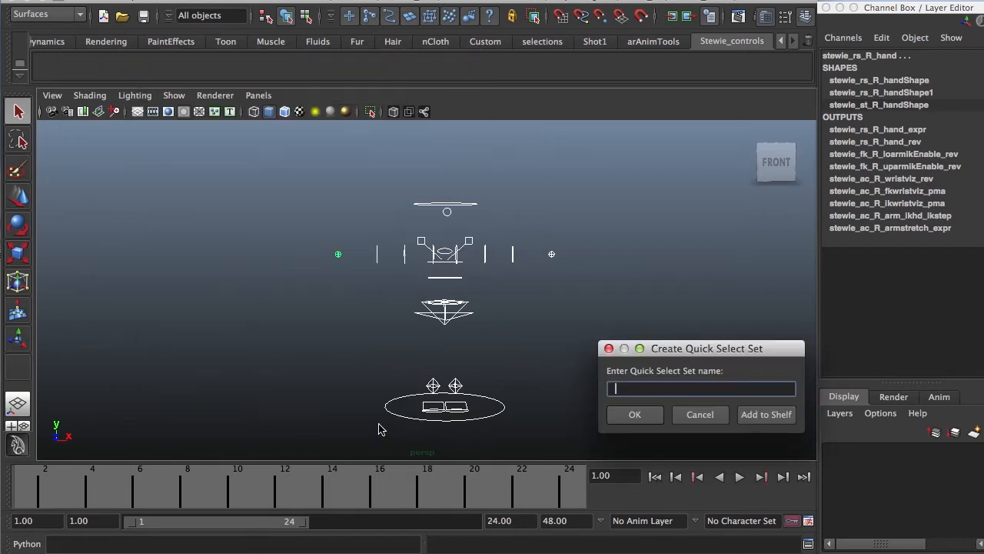
drag(747, 347, 696, 251)
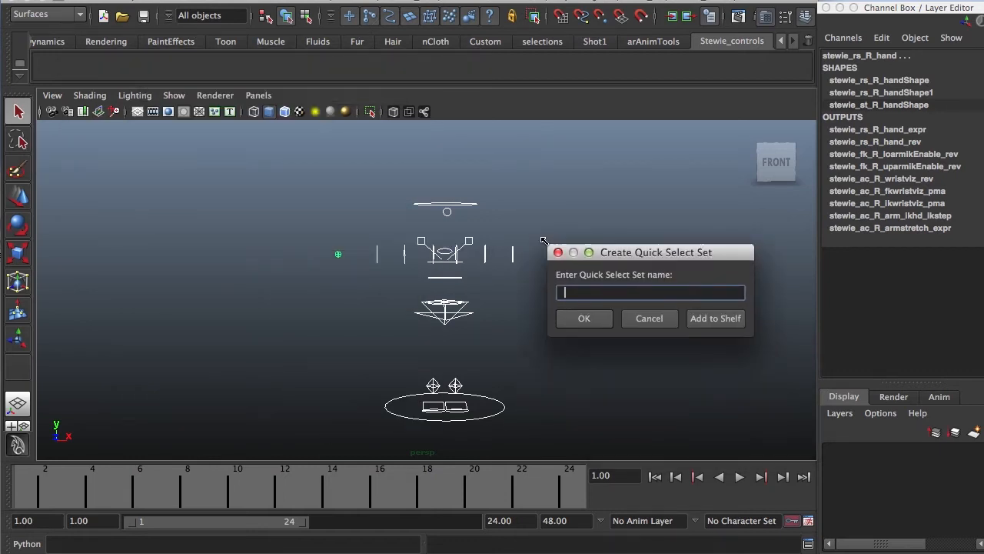
text(All)
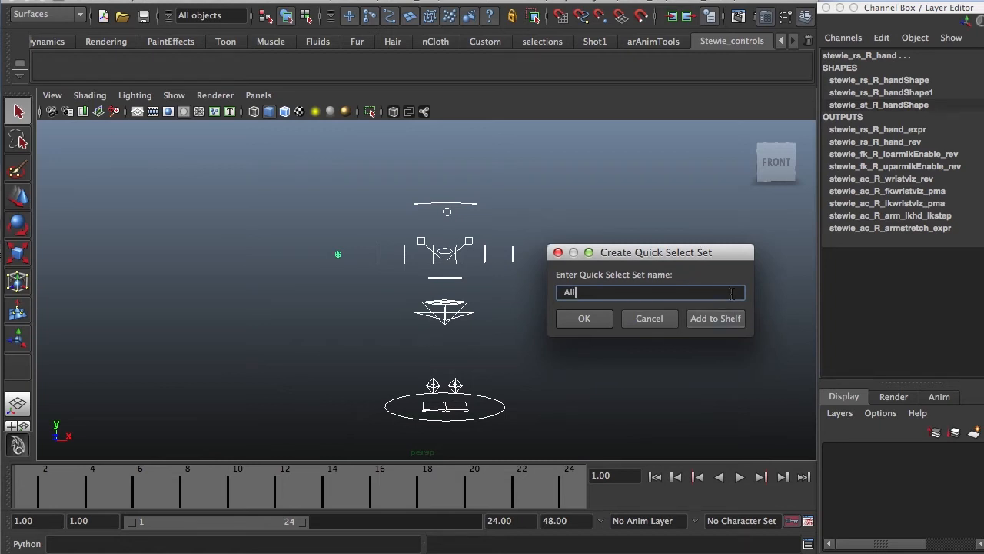
click(699, 320)
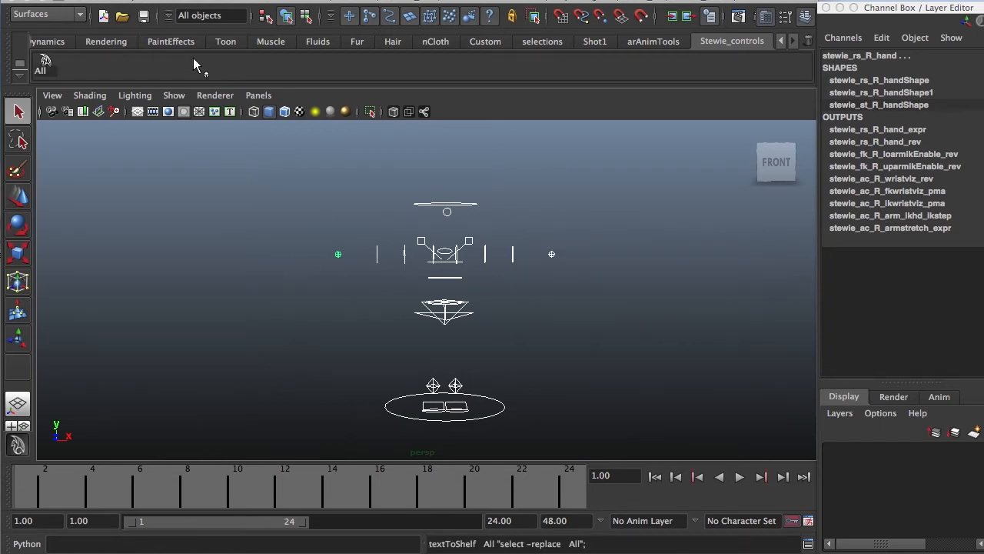
- Test the All set by clearing the selection, reselecting every control with it, and deselecting again
click(351, 182)
click(44, 66)
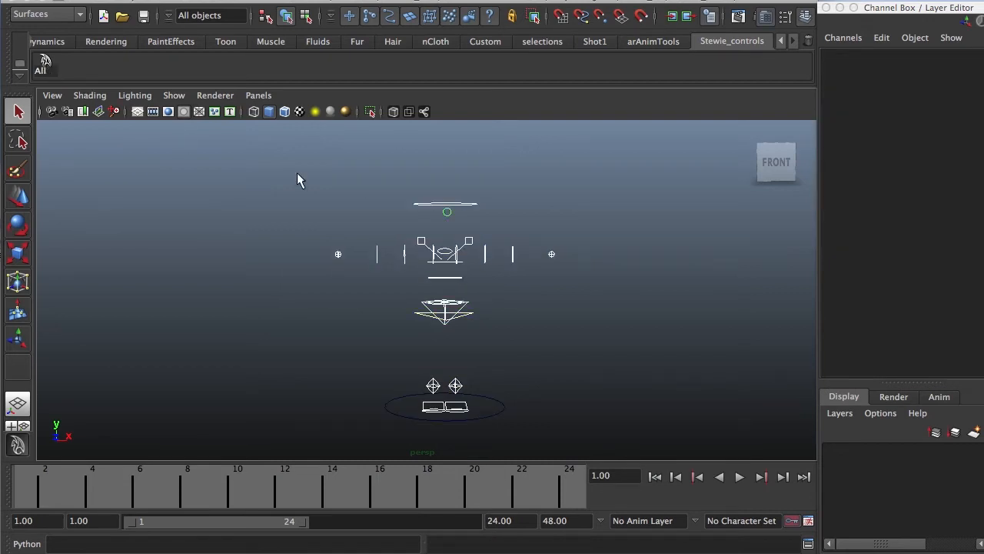
alt+drag(500, 335, 450, 303)
click(548, 312)
- Select the spine ring control at the hips together with the spine ring directly above it
alt+right_drag(415, 290, 536, 286)
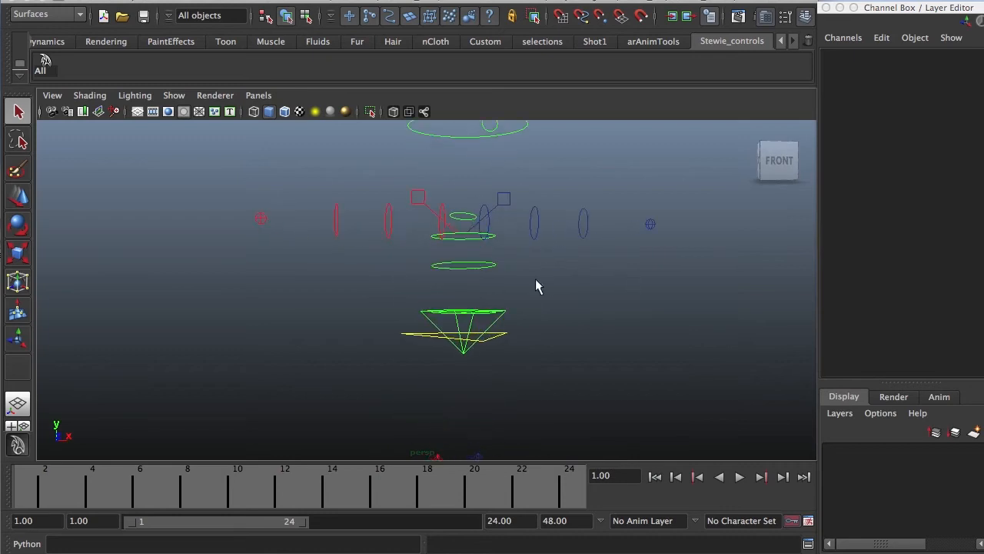
alt+drag(500, 302, 466, 298)
alt+middle_drag(467, 291, 486, 327)
mouse_move(499, 326)
alt+mouse_down()
mouse_move(530, 327)
mouse_move(461, 310)
mouse_move(552, 323)
mouse_move(487, 326)
alt+mouse_up()
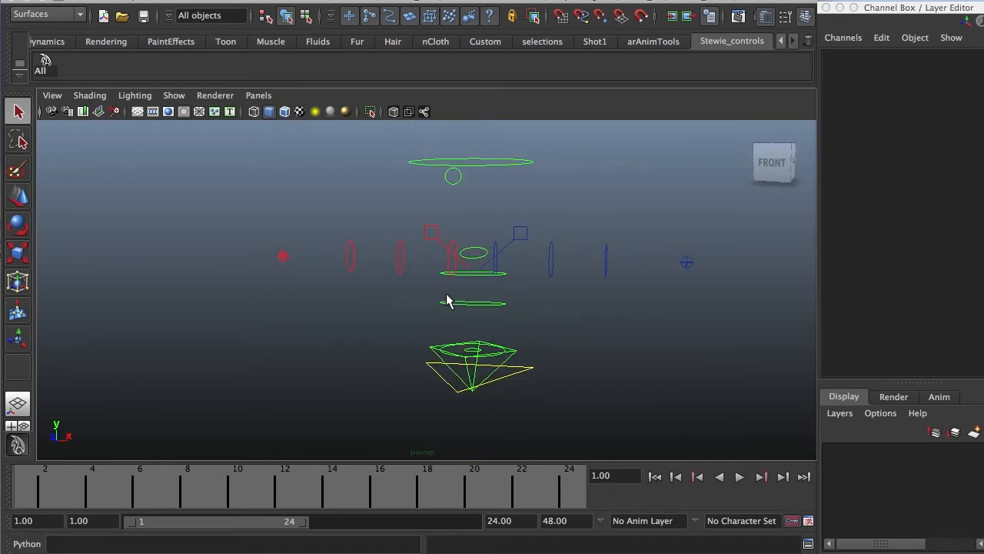
alt+drag(467, 287, 477, 309)
click(474, 302)
alt+drag(483, 349, 582, 362)
key(g)
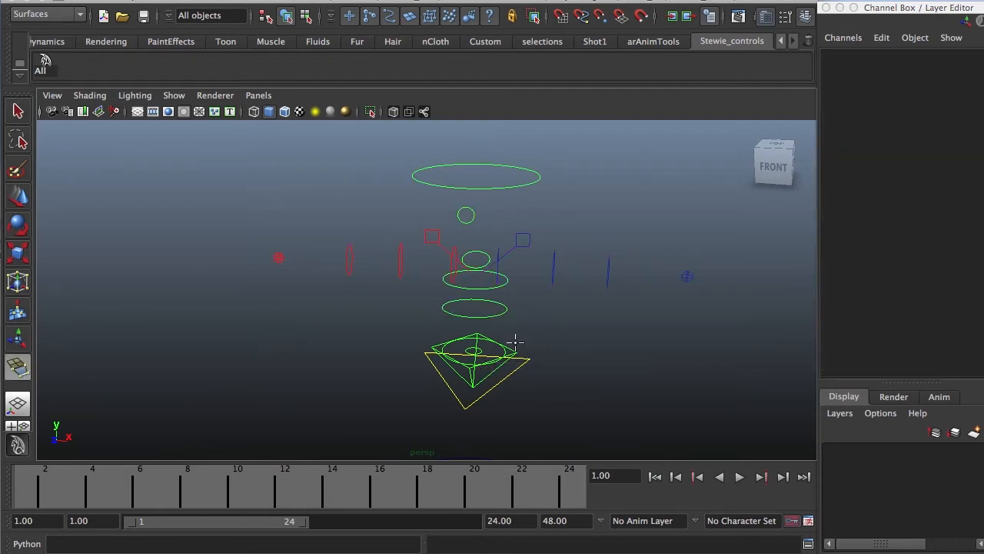
right_drag(503, 353, 551, 336)
alt+drag(495, 353, 489, 348)
key(q)
alt+right_drag(493, 352, 523, 356)
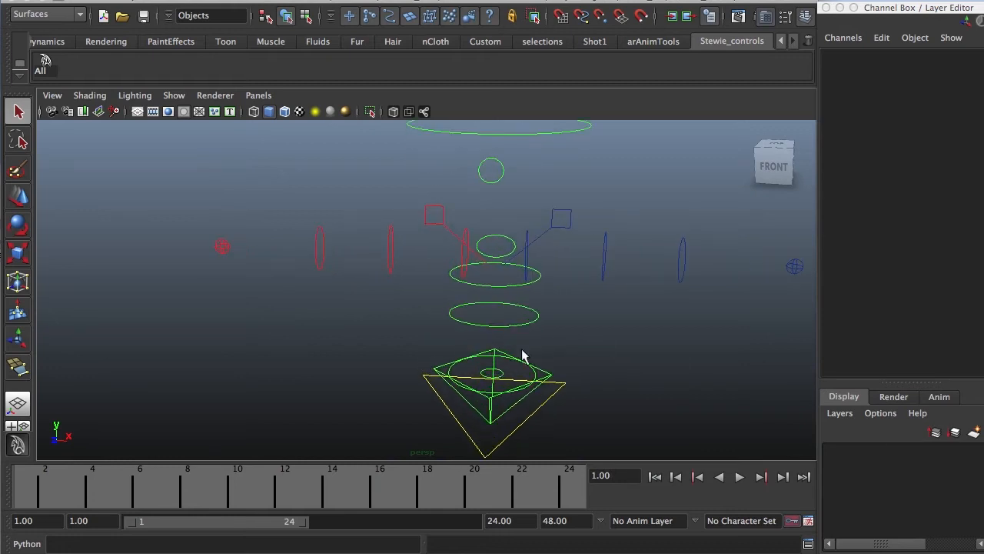
click(538, 377)
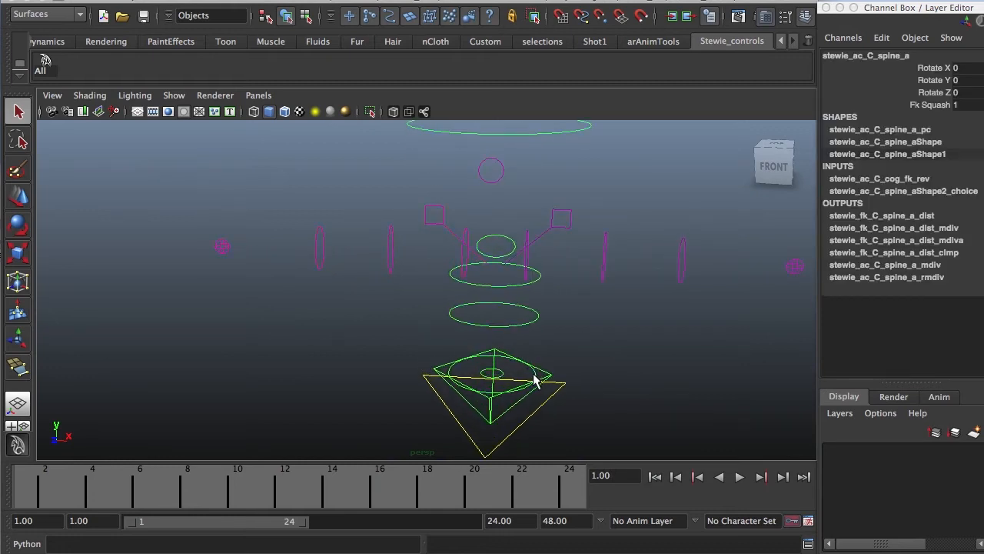
click(508, 309)
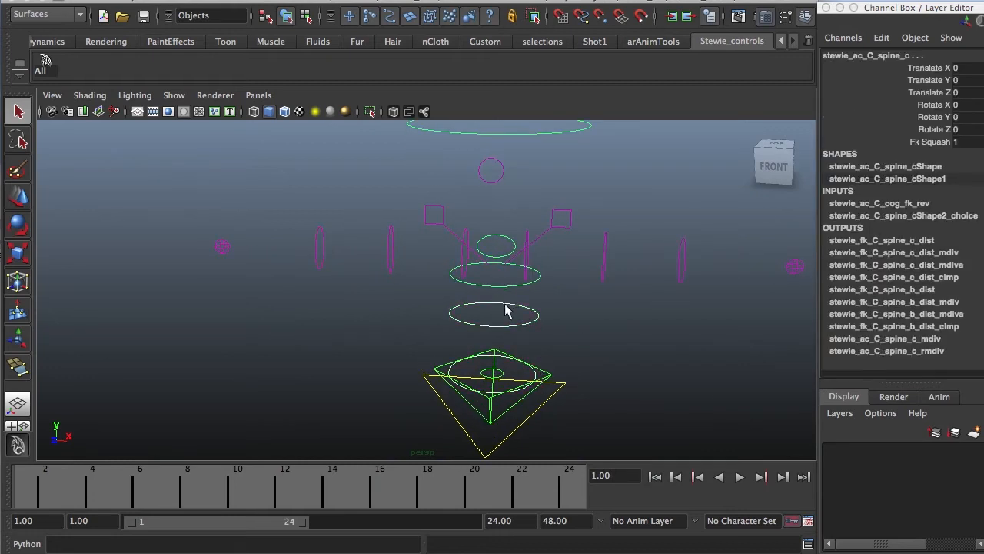
alt+drag(576, 328, 515, 306)
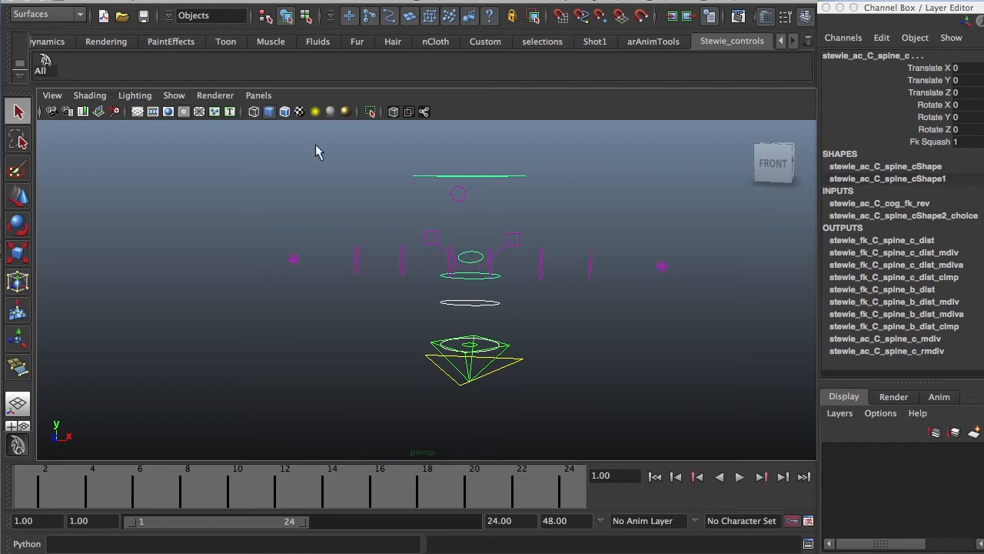
- Create a quick select set named Spine from the selected spine controls and add it to the shelf
key(space)
click(198, 57)
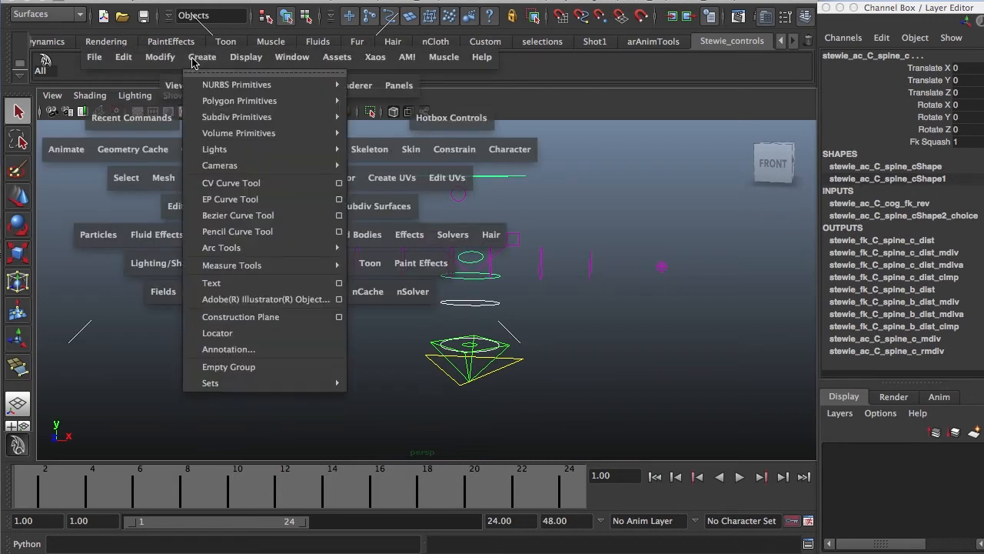
mouse_move(235, 383)
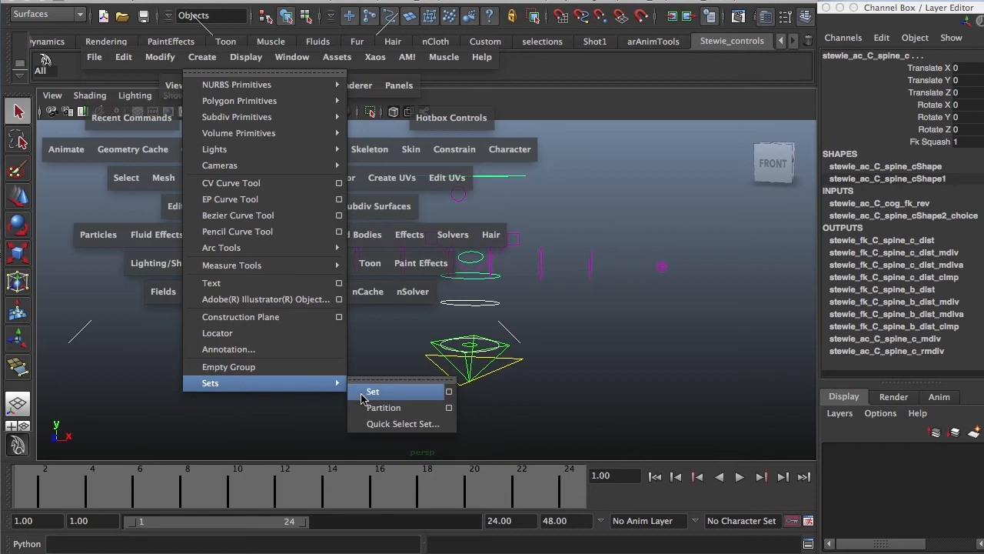
click(403, 424)
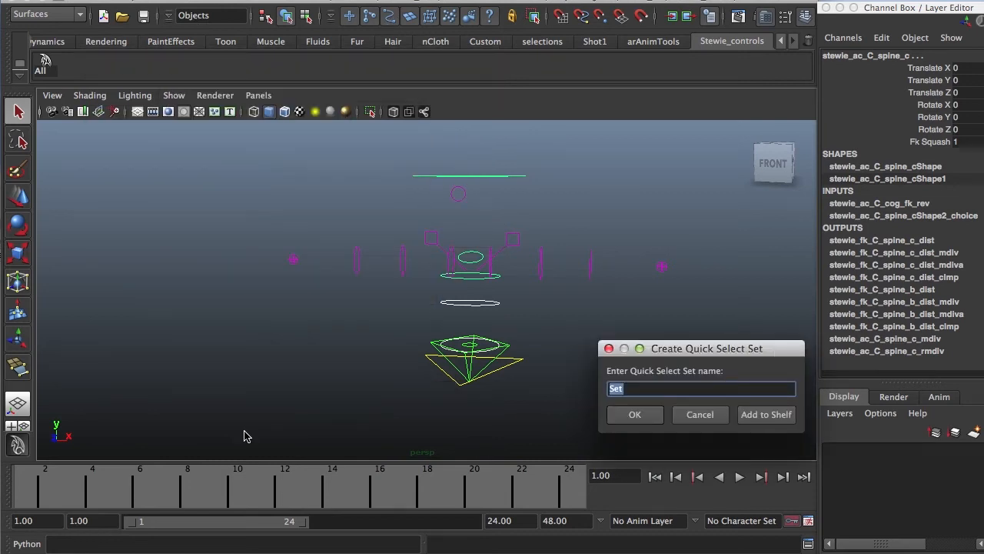
text(S)
click(758, 422)
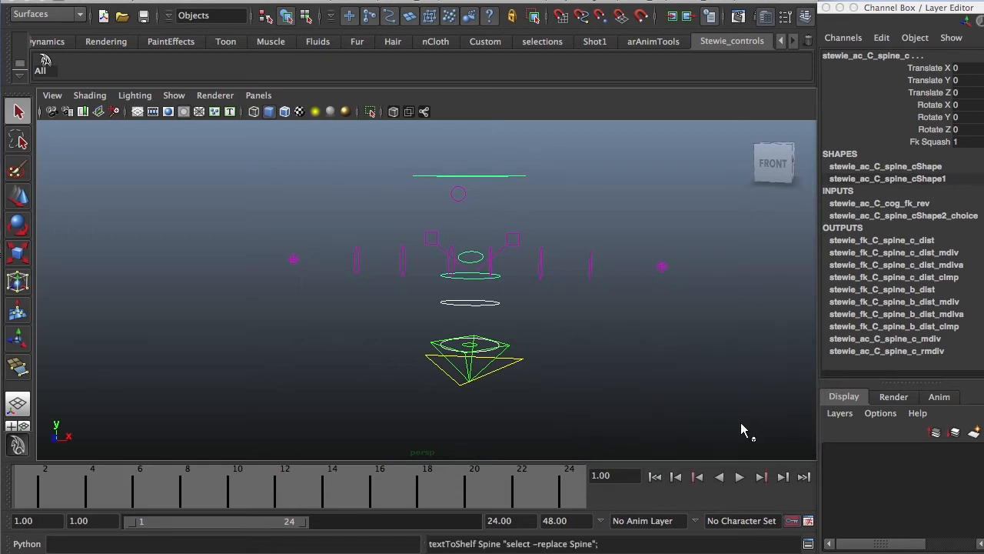
- Select the pelvis control, create a quick select set named Hips from it, and add the set to the shelf
click(530, 350)
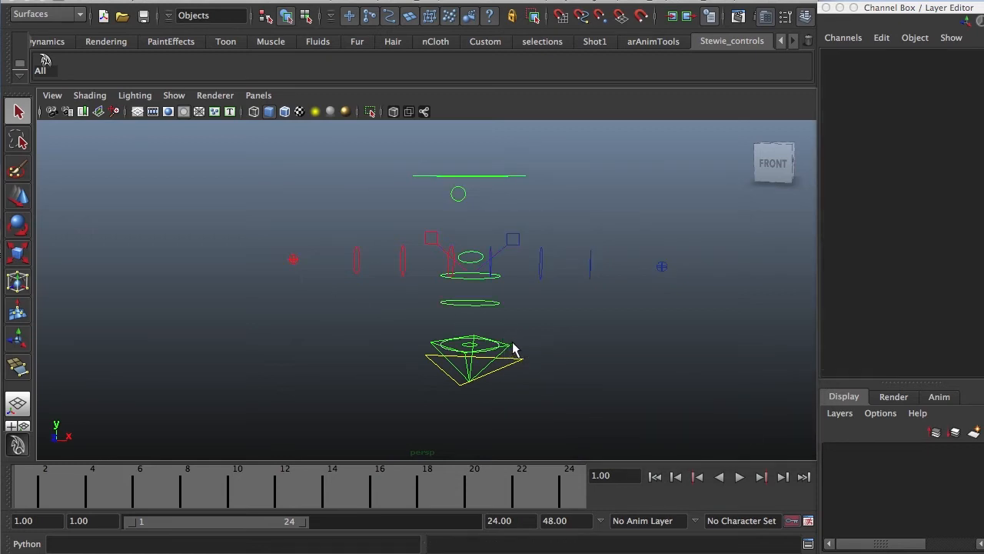
click(494, 358)
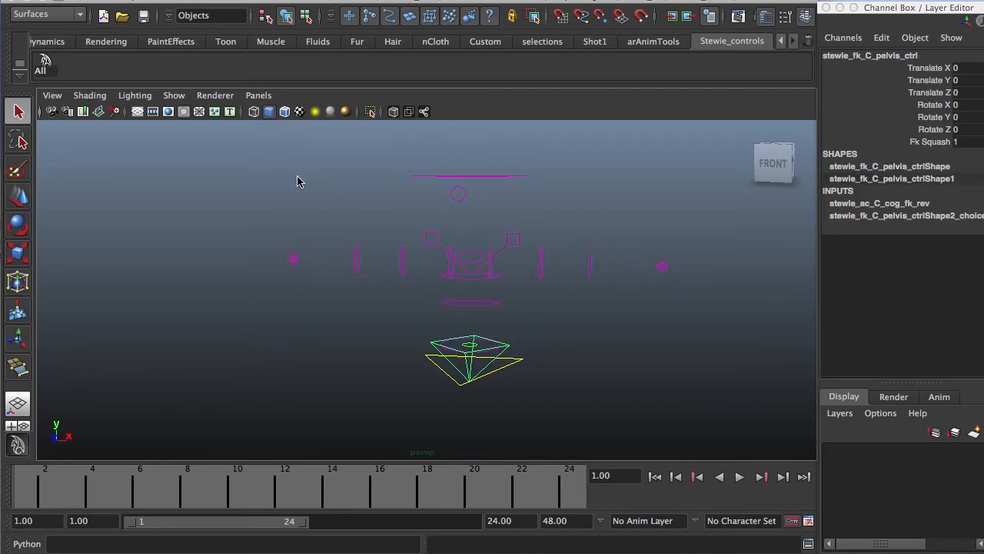
key(space)
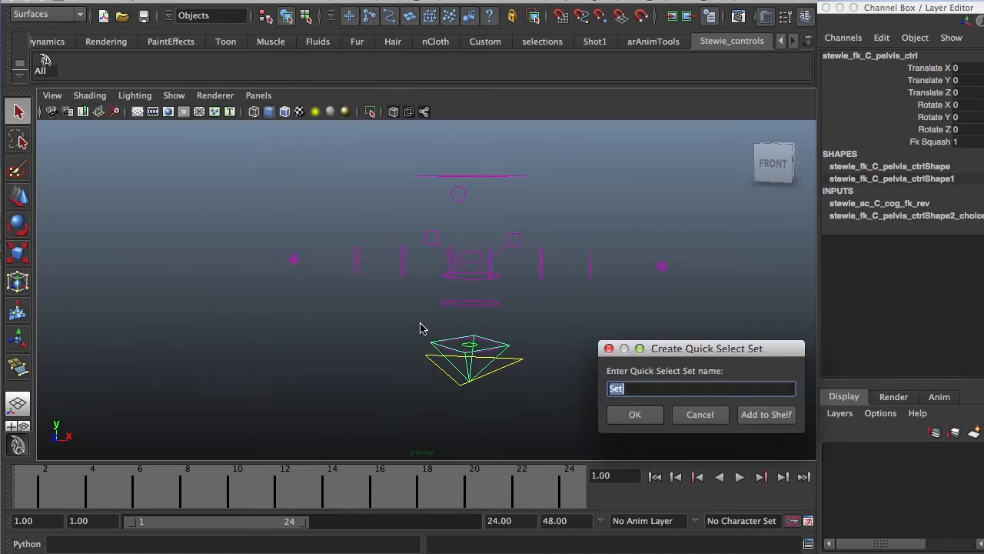
drag(690, 351, 282, 199)
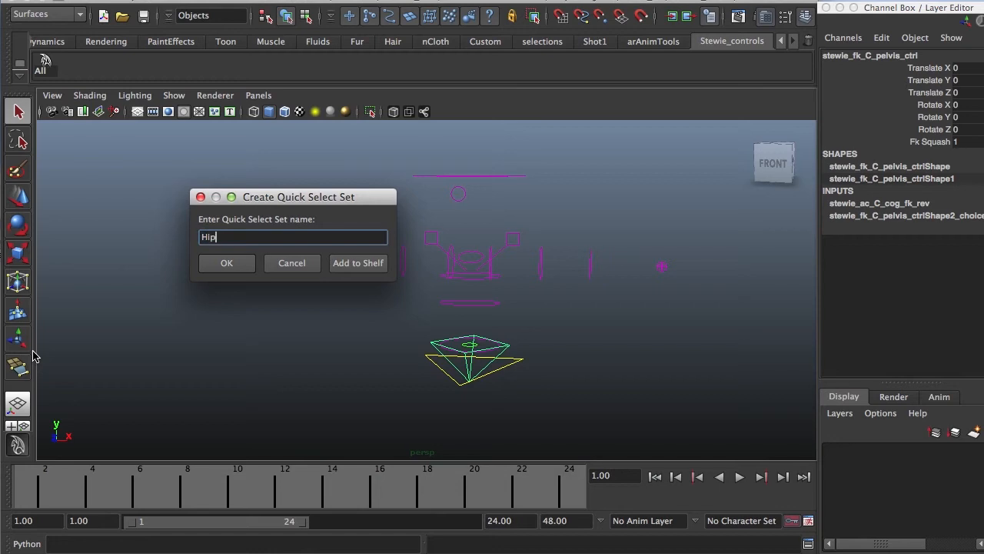
click(377, 262)
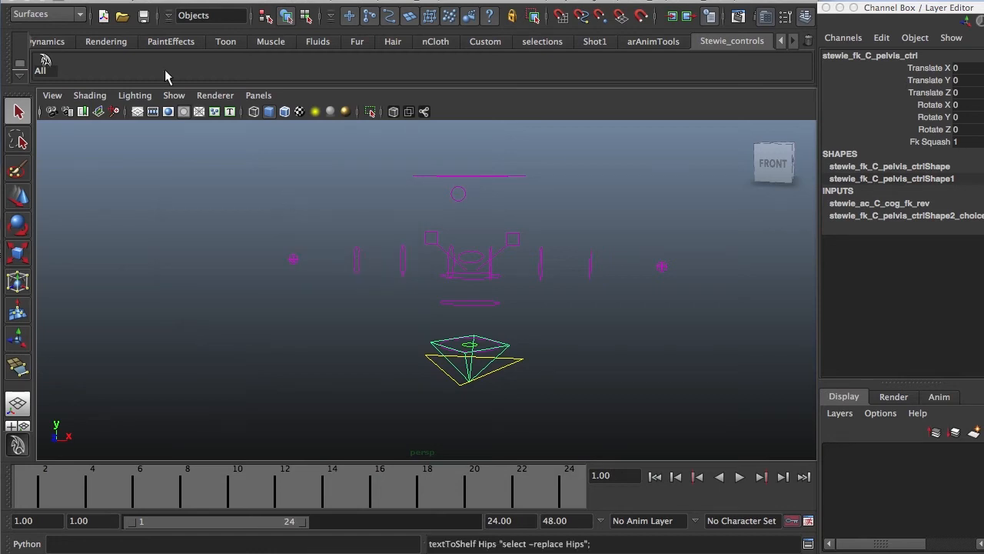
- Create a quick select set named Body from the main body control at the hips and add it to the shelf
drag(530, 343, 514, 379)
text(g)
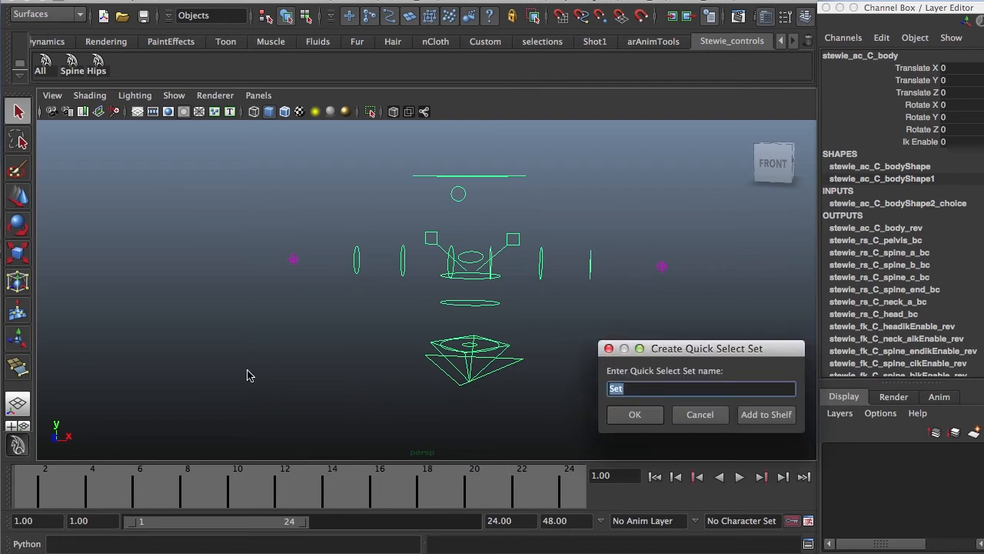
text(Body)
click(763, 415)
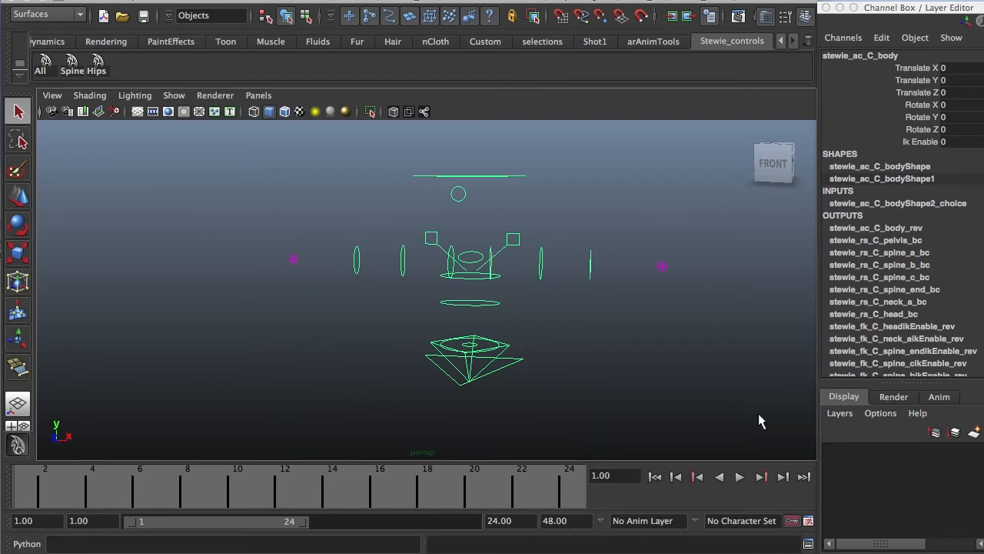
- Create a quick select set named Neck from the neck ring control and add it to the shelf
click(469, 266)
text(g)
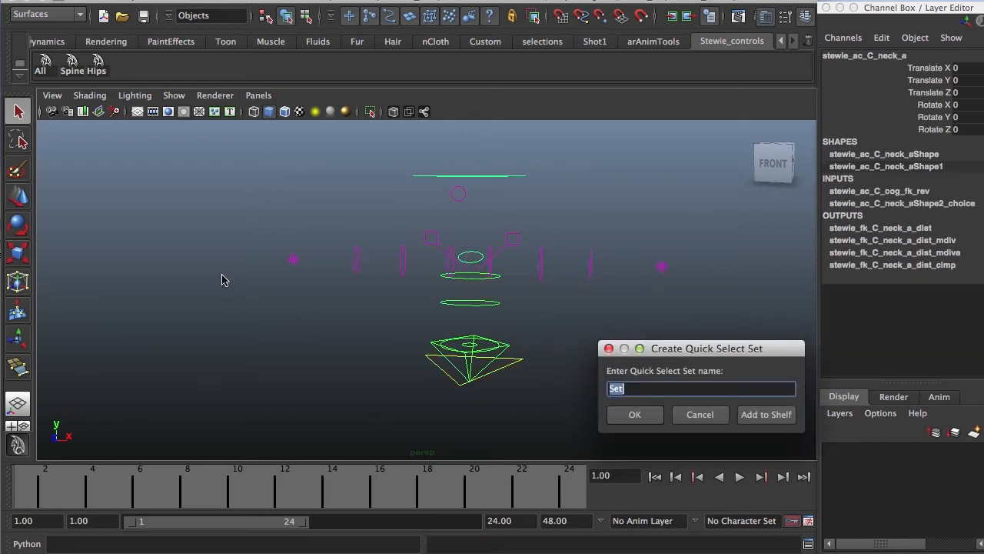
text(Neck)
click(762, 415)
- Create a quick select set named Head from the head ring control and add it to the shelf
click(492, 175)
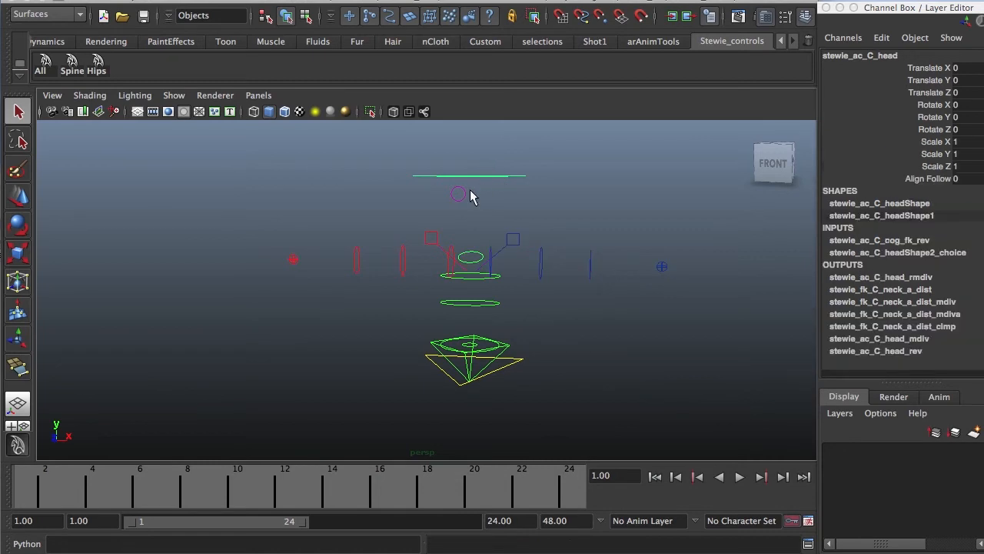
key(g)
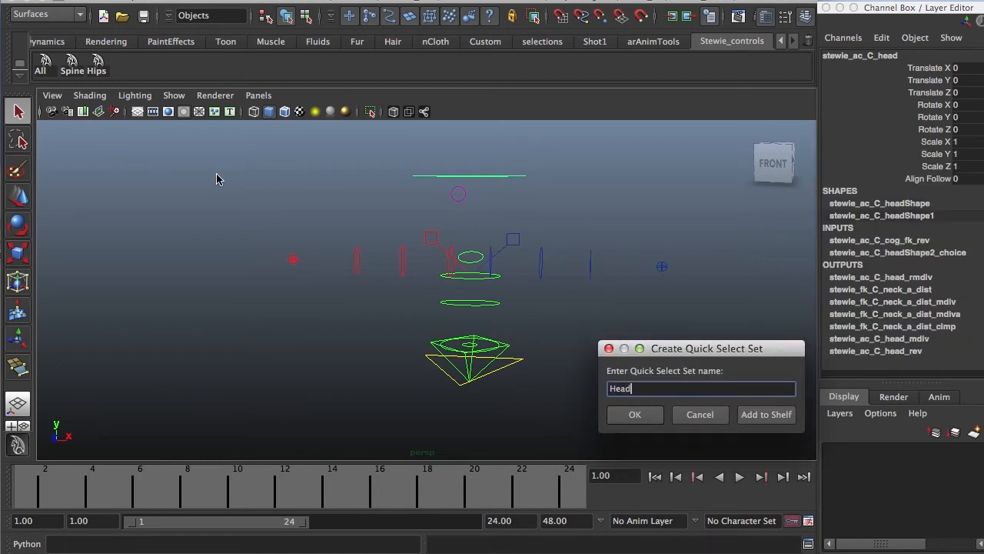
click(753, 419)
- Create a quick select set named Blinks from the small round eyes control and add it to the shelf
drag(482, 195, 390, 184)
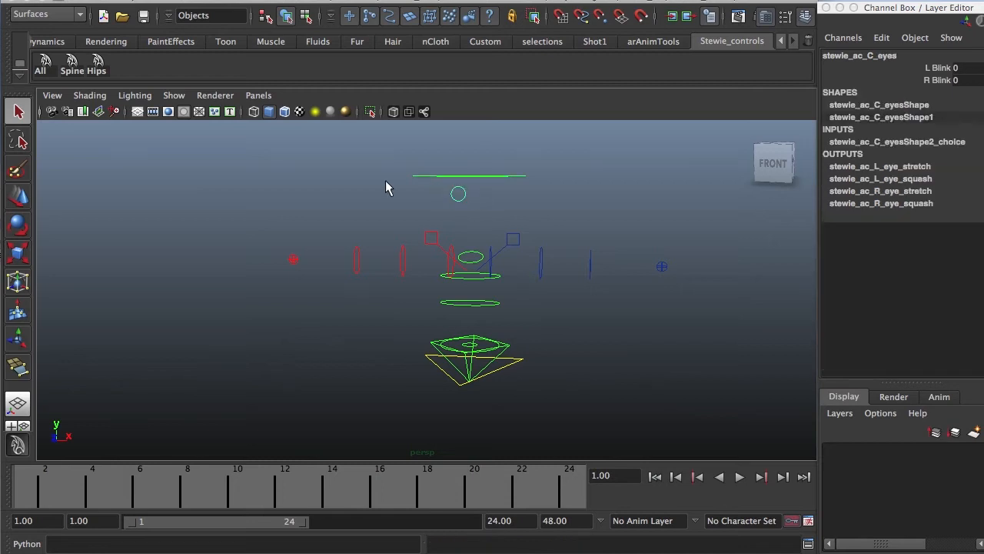
text(gBlinks)
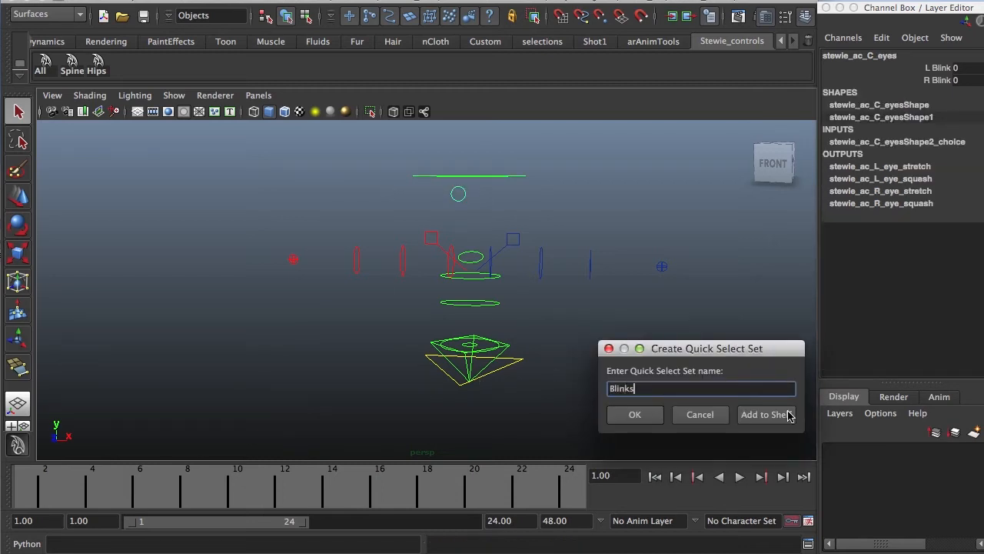
click(788, 415)
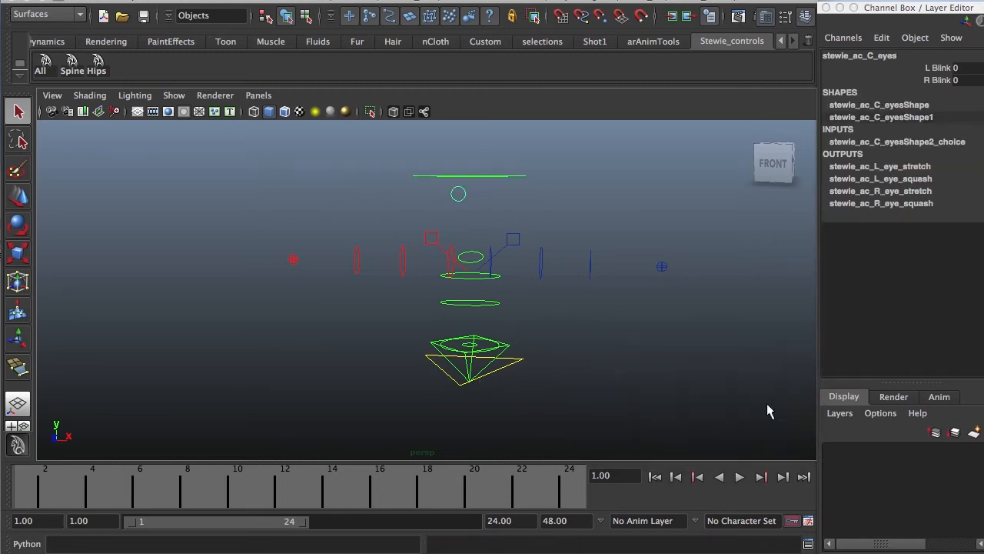
- Select both foot controls, create a quick select set named IK_feet from them, and add it to the shelf
alt+right_drag(626, 301, 449, 300)
alt+drag(449, 300, 397, 382)
drag(431, 414, 496, 415)
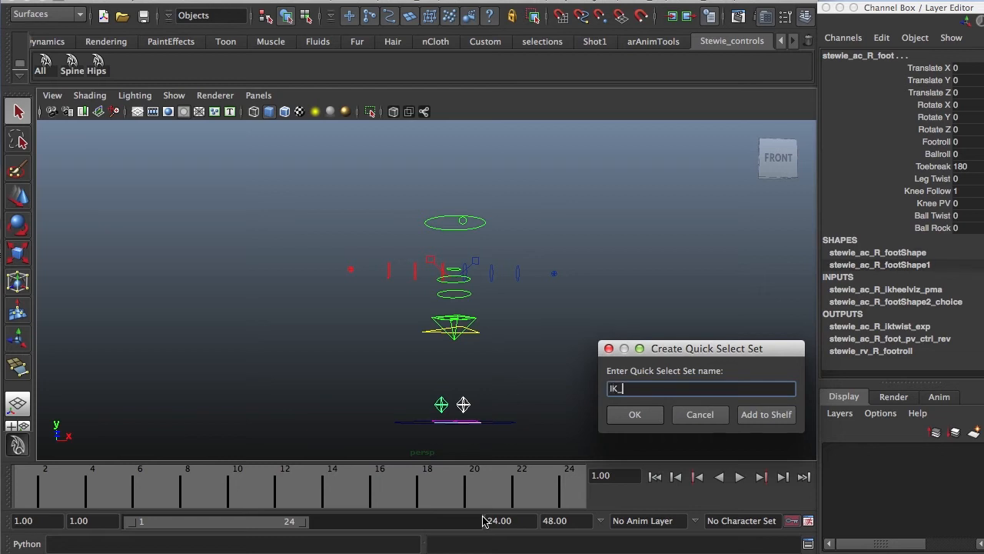
click(769, 414)
- Create a quick select set named Body_Feet from both foot controls and the body control, add it to the shelf, and clear the selection
drag(390, 381, 497, 411)
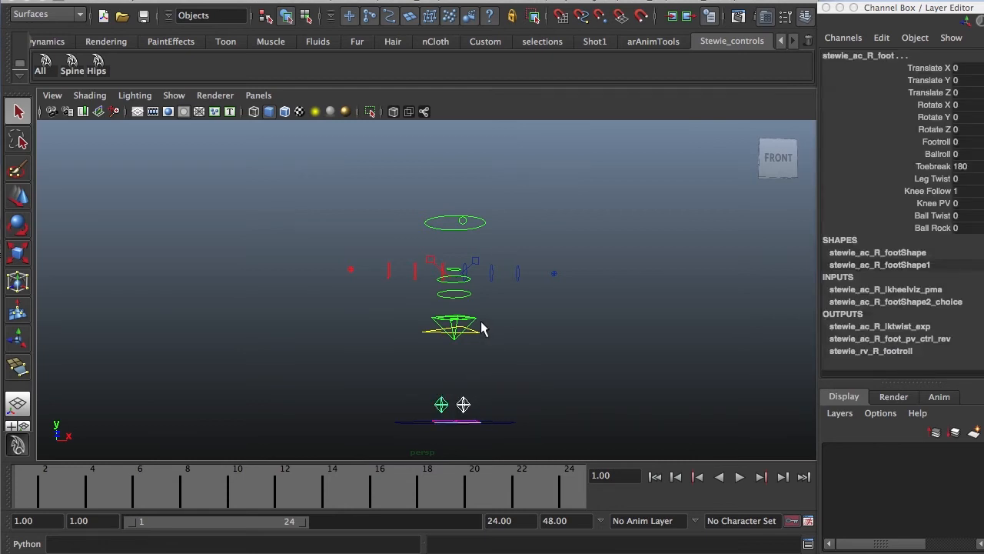
drag(482, 322, 469, 341)
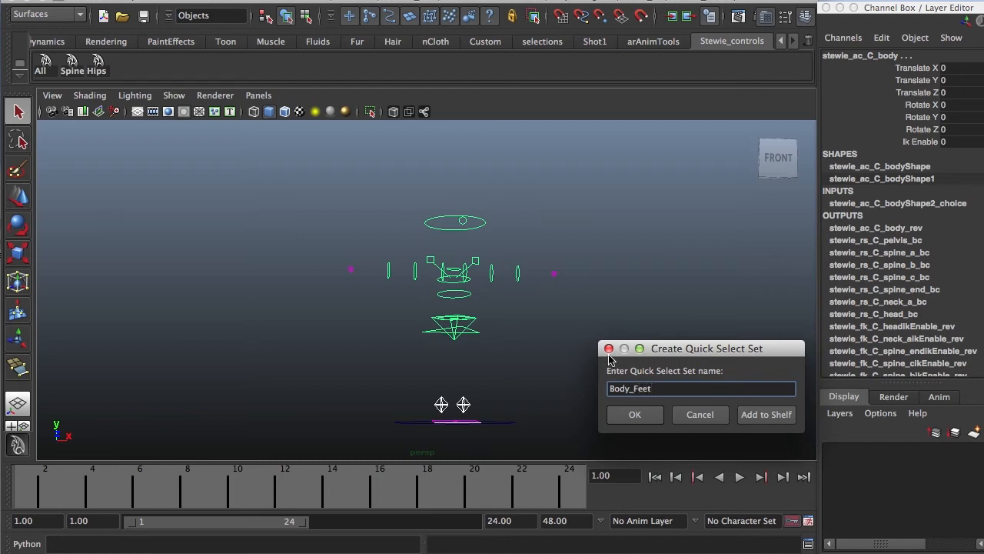
click(778, 415)
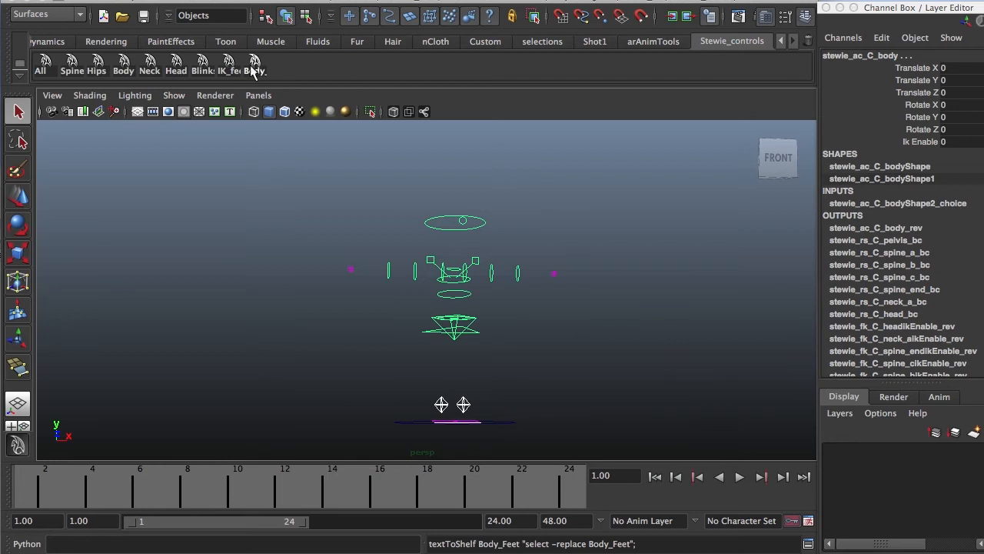
click(293, 243)
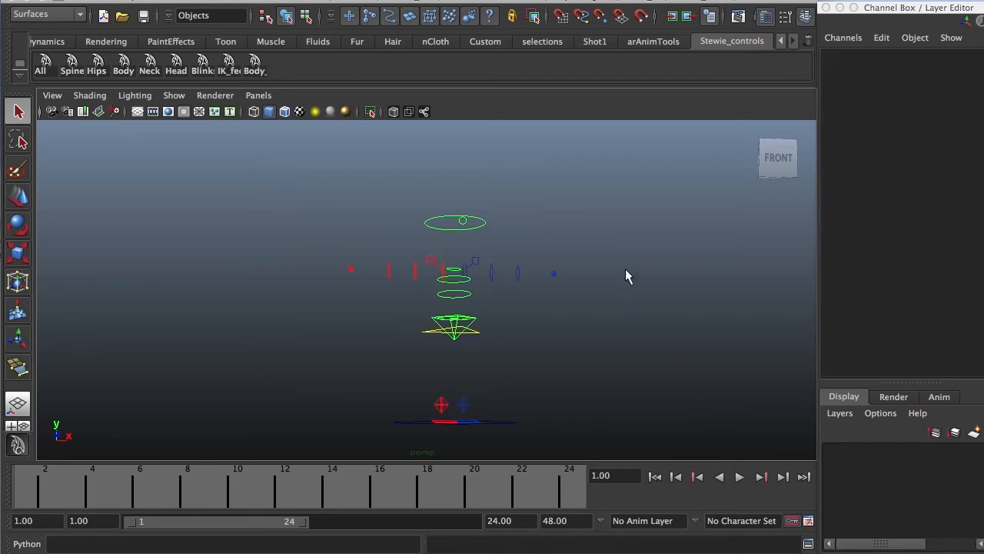
- Turn on the display of the character's body, hand and foot geometry in the viewport
key(space)
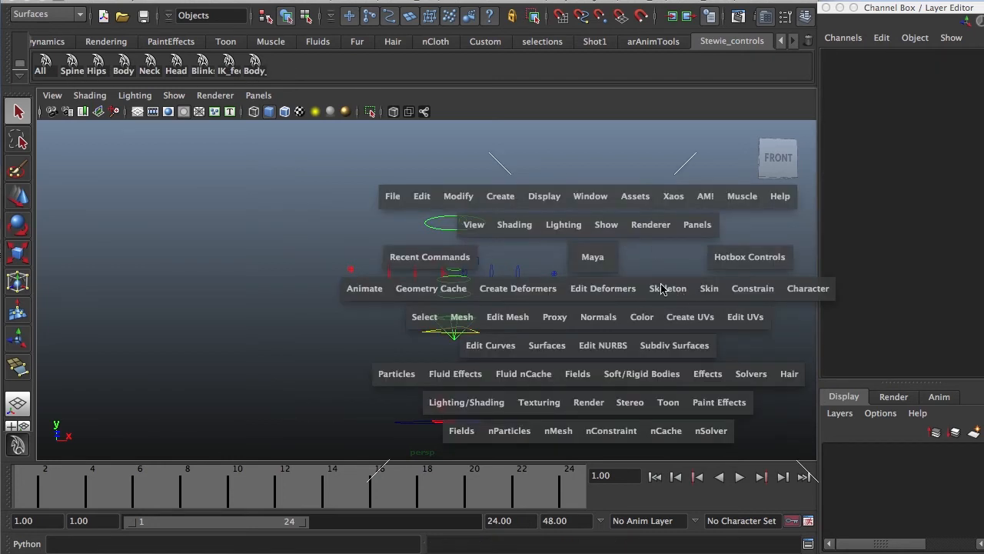
click(608, 228)
click(623, 320)
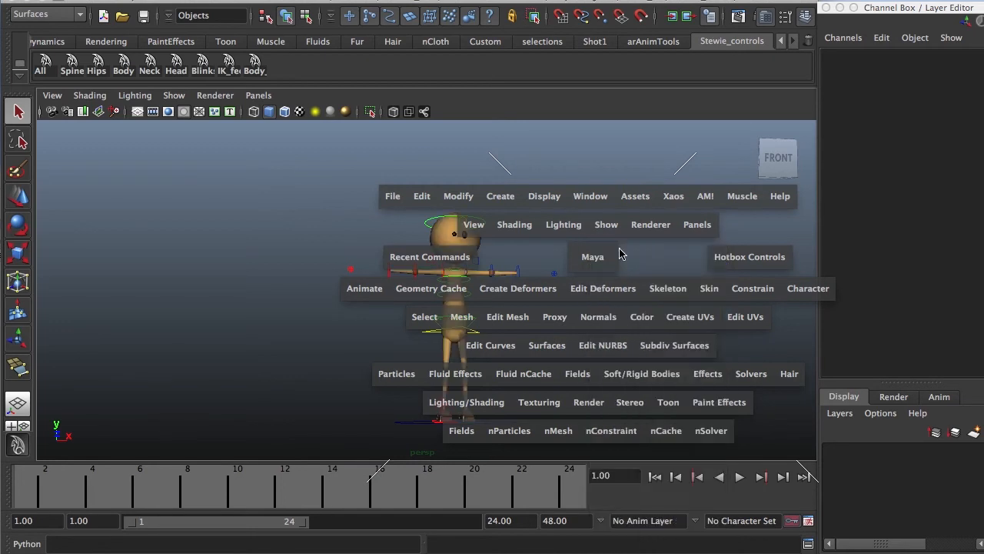
click(613, 224)
click(627, 336)
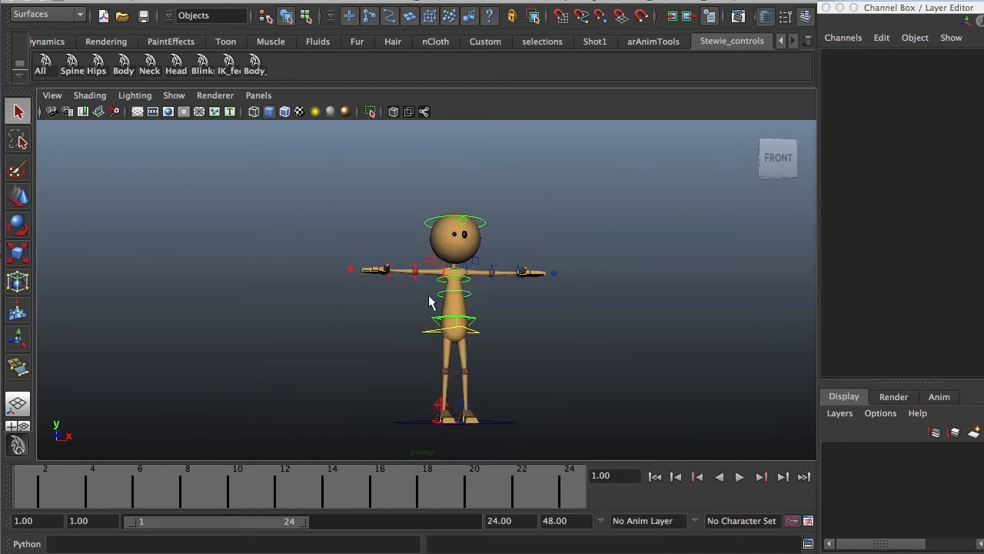
- Select the body control and both foot controls manually, try moving them together, undo the move, and clear the selection
alt+drag(526, 330, 474, 329)
alt+right_drag(475, 329, 621, 301)
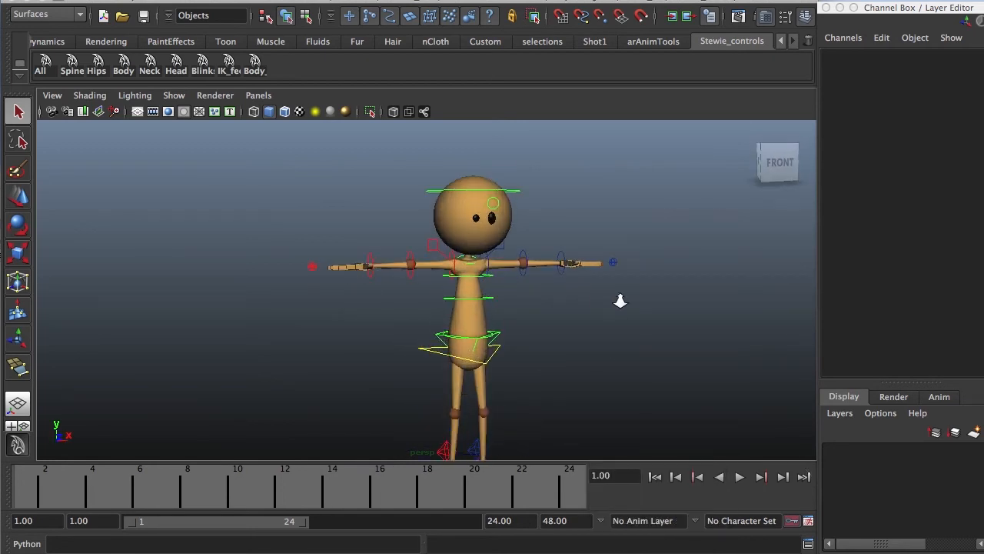
alt+drag(387, 276, 431, 294)
alt+middle_drag(433, 293, 418, 256)
drag(418, 248, 426, 292)
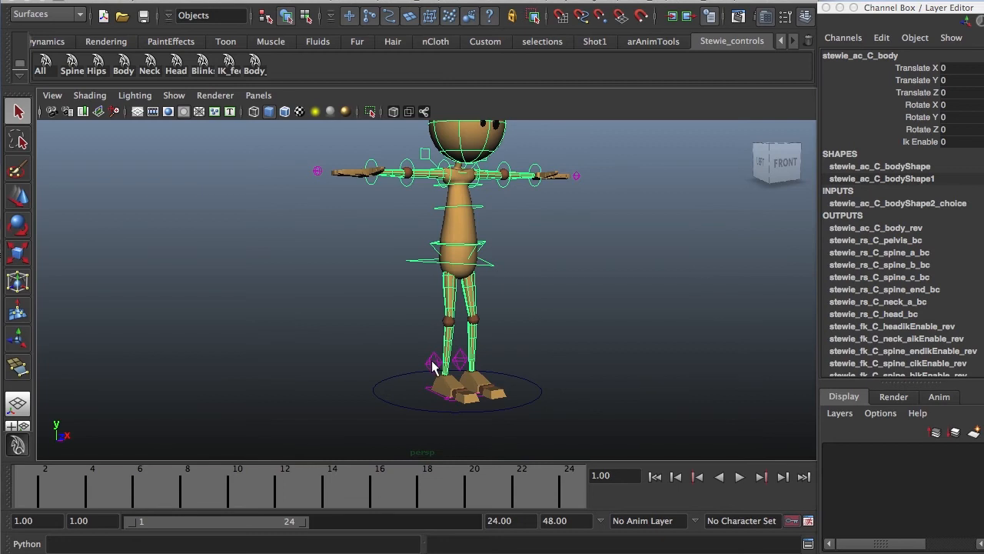
click(433, 366)
click(460, 361)
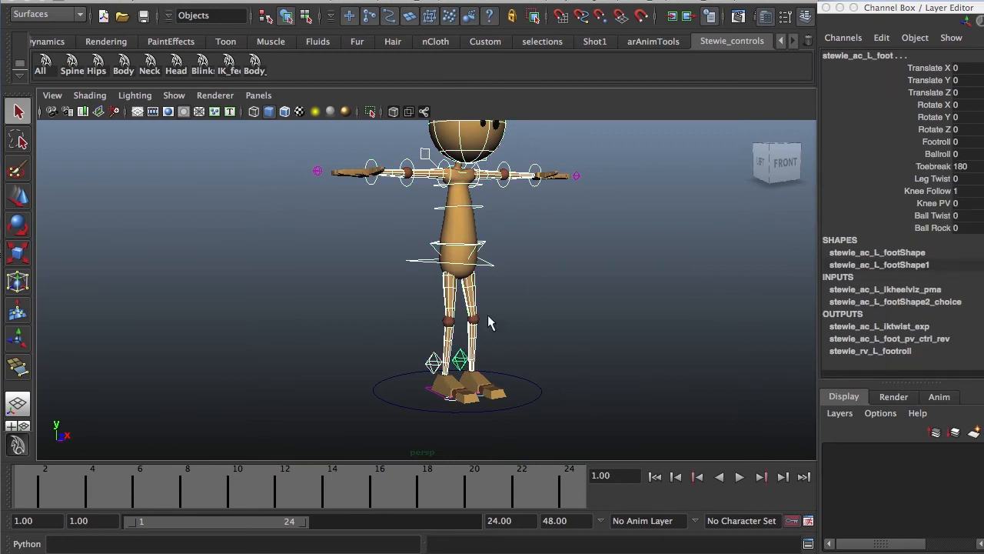
key(w)
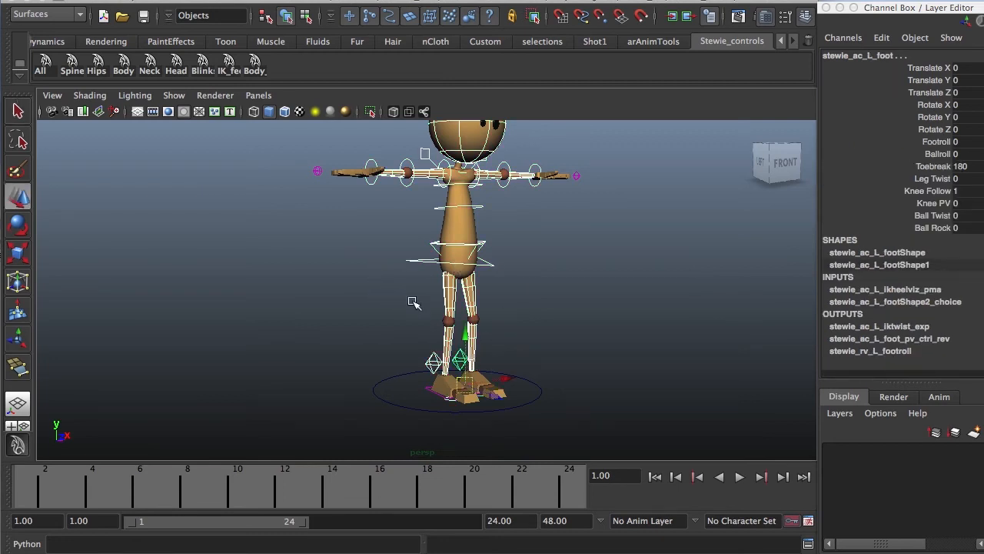
drag(520, 384, 431, 374)
key(ctrl+z)
click(538, 284)
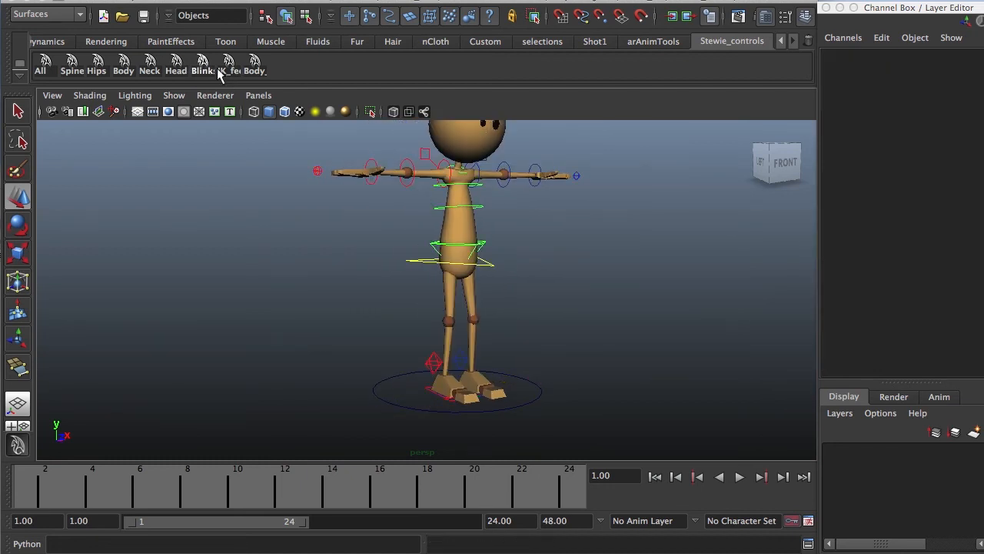
- Test the Body_Feet set by selecting its controls from the shelf, moving them along the X axis, and undoing the move
click(256, 65)
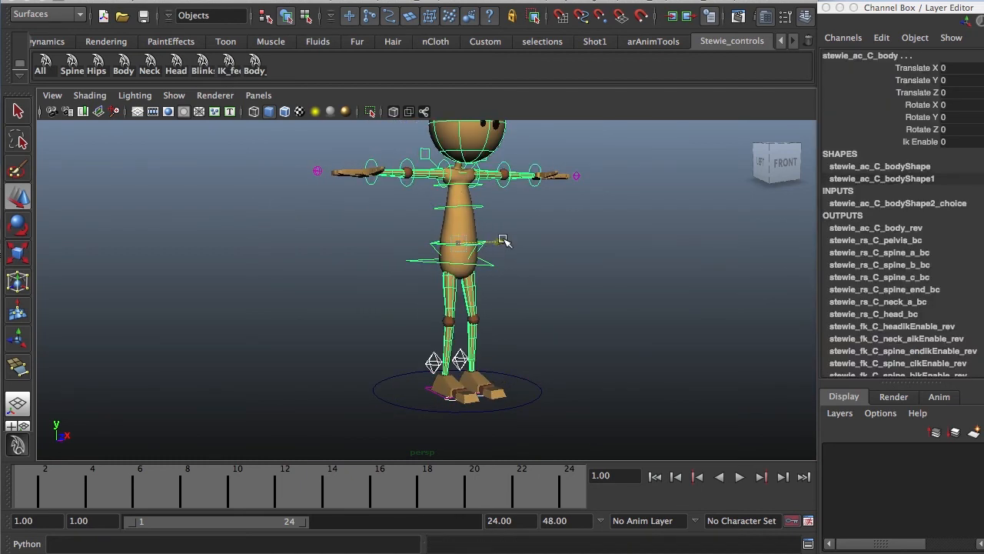
drag(506, 244, 532, 248)
key(ctrl+z)
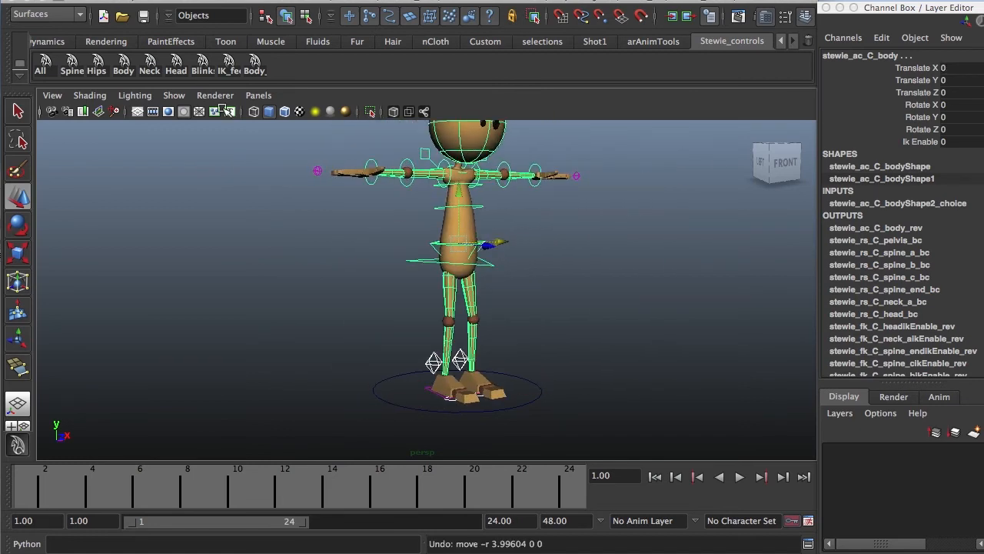
- Select the two spine ring controls and the neck control, try rotating them together, and undo the rotation
click(462, 183)
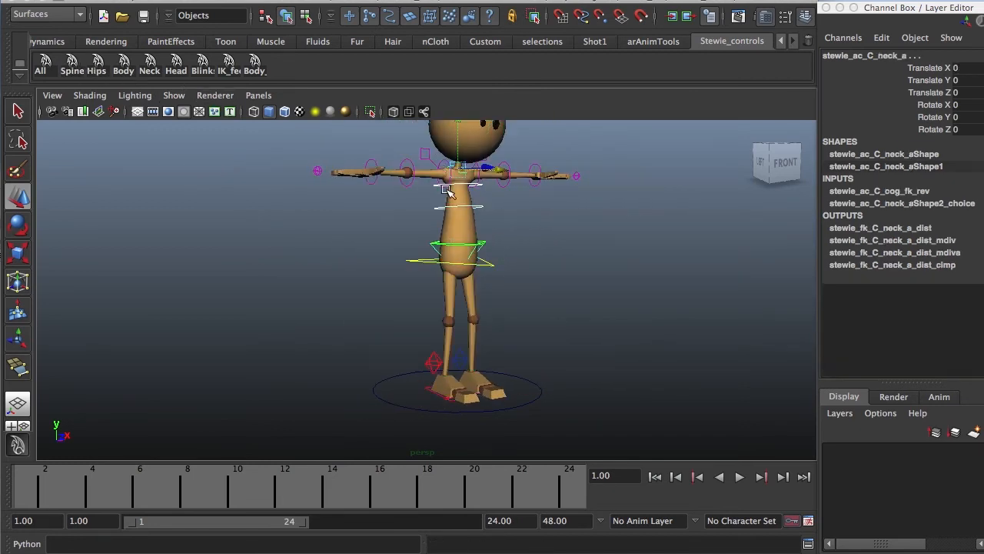
key(e)
mouse_move(501, 189)
mouse_down()
mouse_move(469, 223)
mouse_move(479, 143)
mouse_move(461, 226)
mouse_move(494, 154)
mouse_move(543, 158)
mouse_move(492, 185)
mouse_up()
key(ctrl+z)
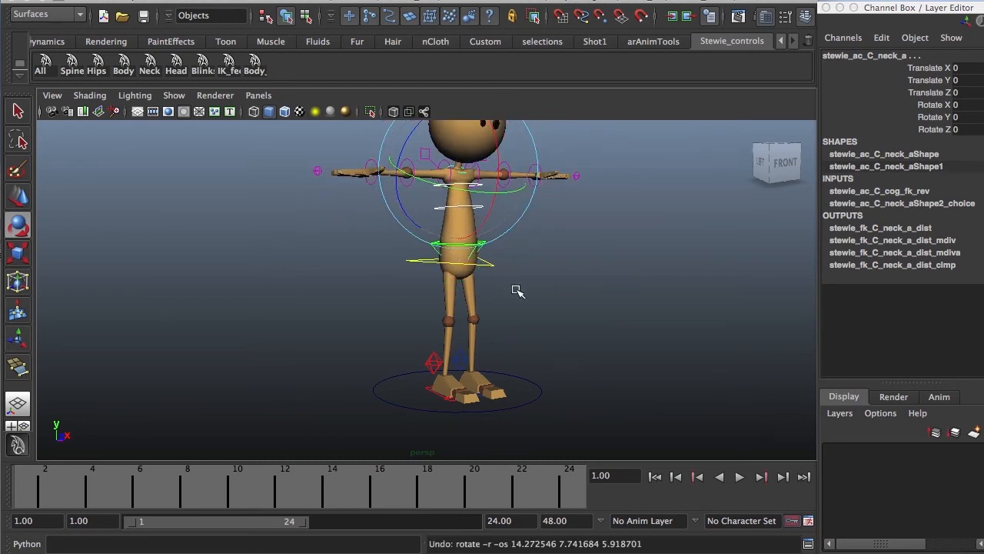
alt+middle_drag(518, 290, 475, 385)
alt+drag(475, 384, 546, 275)
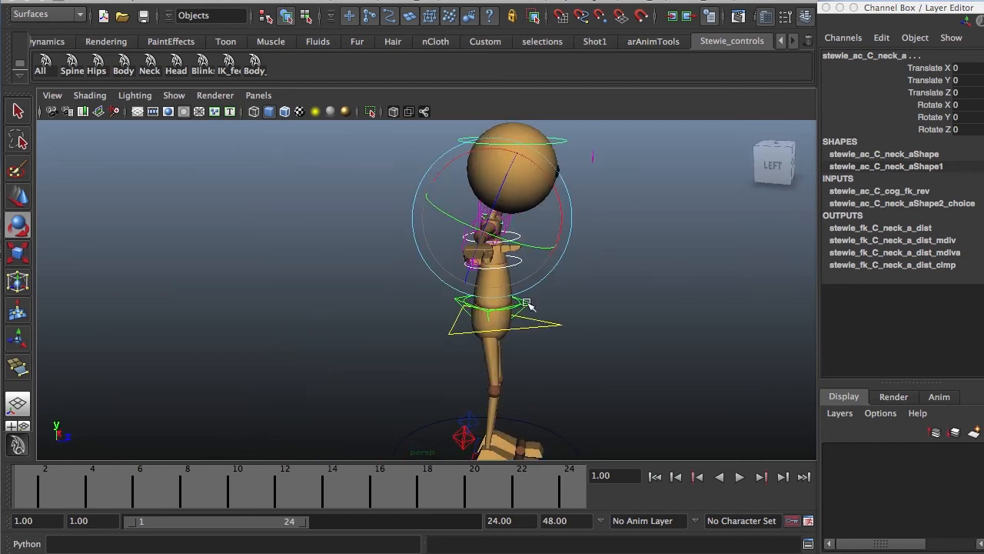
- Test the Hips set by selecting the pelvis control from the shelf, rotating it, and undoing the rotation
click(98, 66)
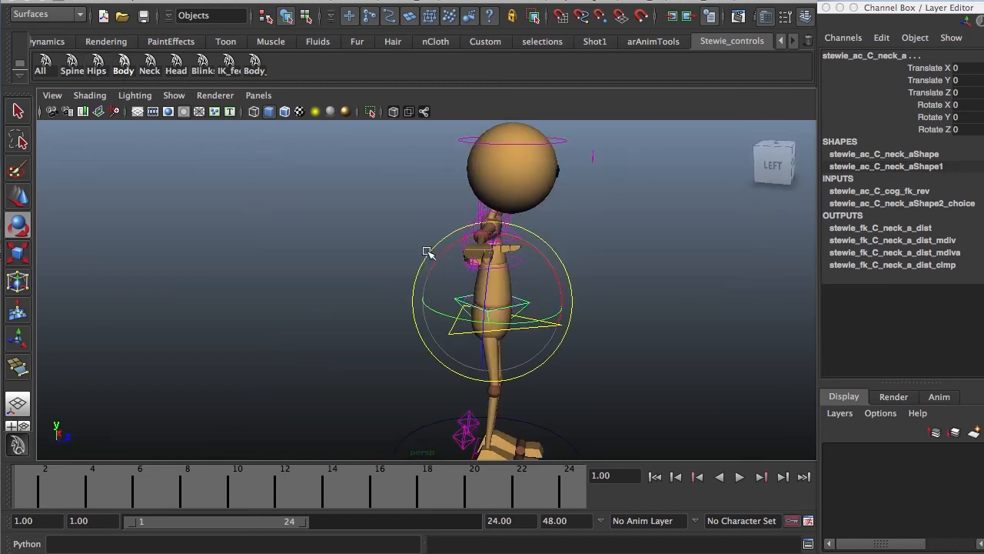
mouse_move(490, 328)
middle_down()
mouse_move(484, 314)
mouse_move(470, 365)
mouse_move(481, 341)
middle_up()
drag(480, 341, 486, 346)
key(ctrl+z)
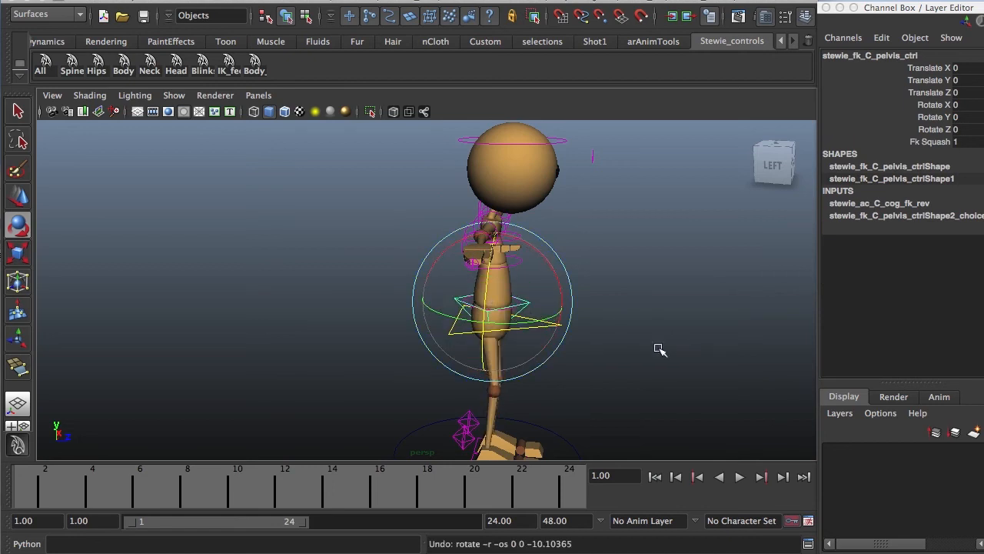
- Hide the rotation manipulator and examine the pelvis, body and spine controls around the character's torso up close
alt+drag(660, 349, 492, 327)
alt+right_drag(492, 327, 470, 285)
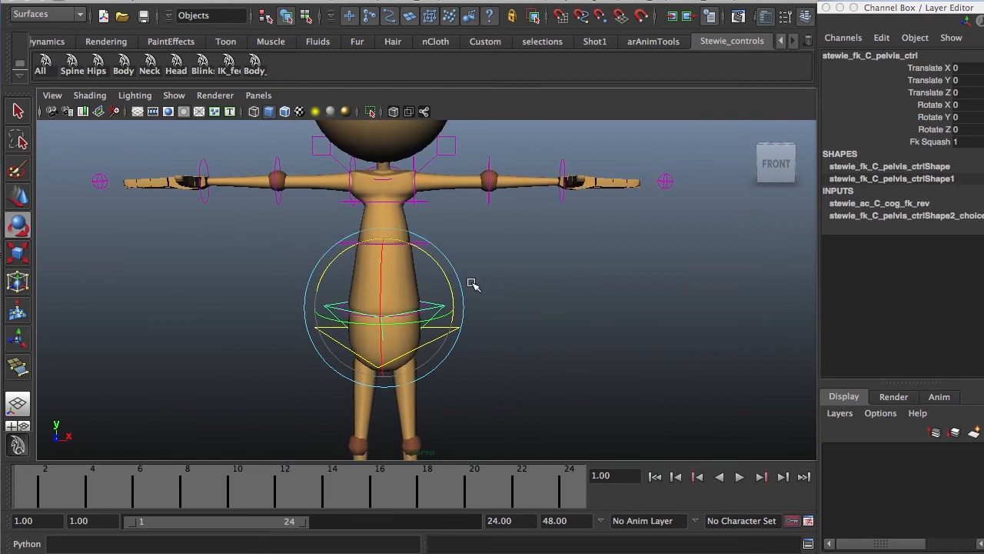
key(q)
alt+middle_drag(403, 328, 403, 313)
alt+right_drag(403, 314, 567, 319)
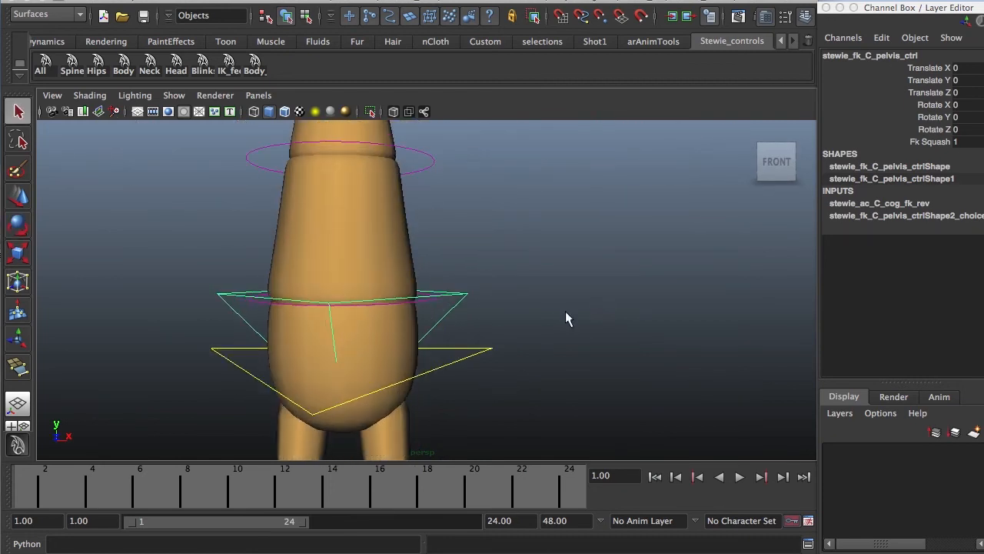
alt+drag(369, 313, 404, 337)
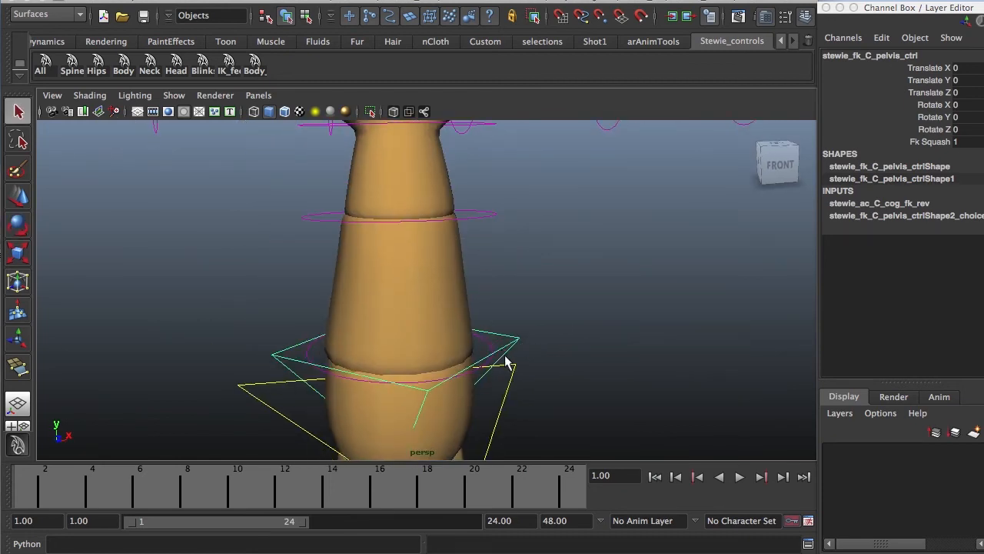
alt+drag(507, 361, 501, 341)
alt+right_drag(554, 297, 279, 280)
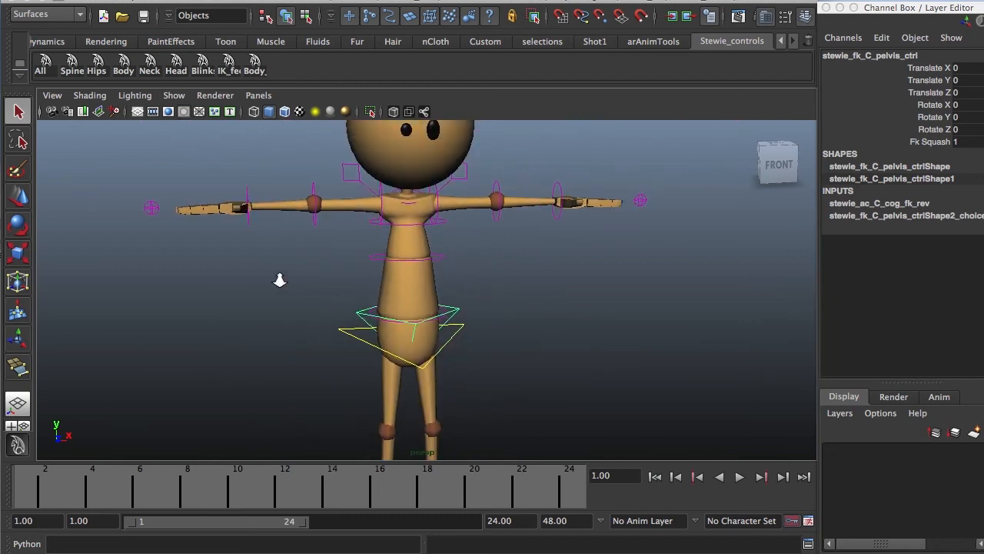
mouse_move(342, 327)
alt+mouse_down()
mouse_move(292, 336)
mouse_move(330, 341)
alt+mouse_up()
alt+right_drag(389, 339, 566, 343)
alt+drag(376, 335, 411, 348)
alt+right_drag(385, 342, 181, 301)
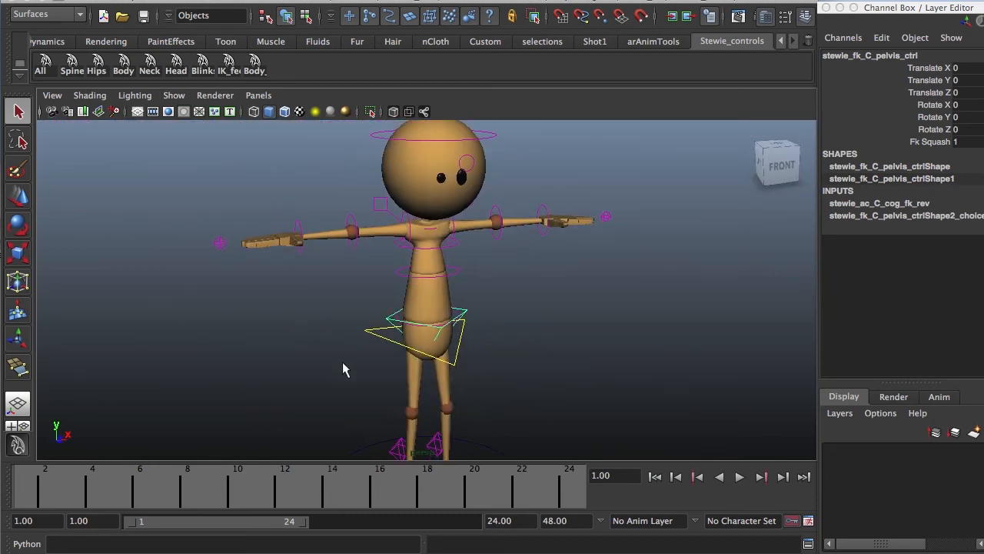
alt+drag(446, 360, 413, 336)
alt+middle_drag(401, 326, 433, 371)
alt+drag(435, 368, 474, 328)
alt+middle_drag(578, 329, 486, 335)
alt+right_drag(416, 320, 461, 317)
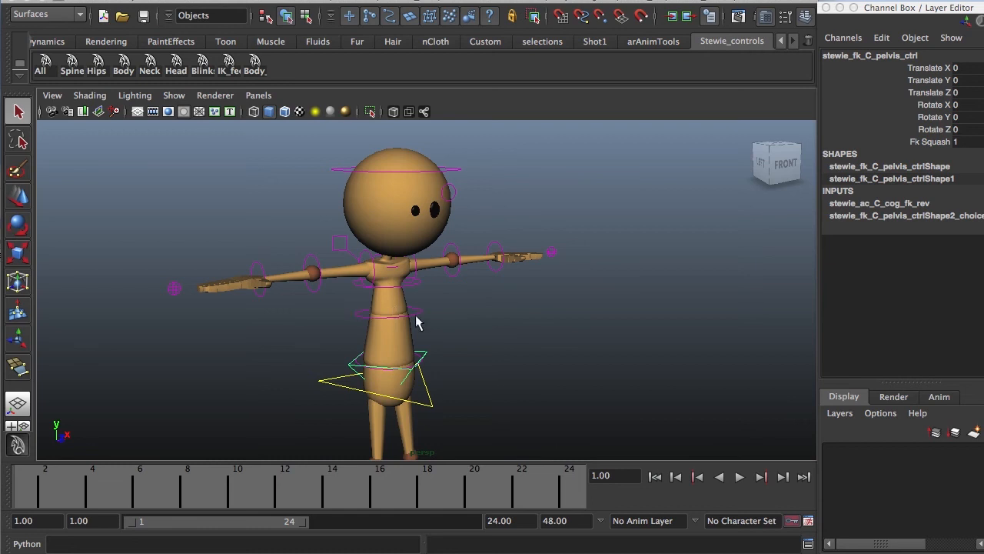
mouse_move(416, 323)
alt+mouse_down()
mouse_move(397, 319)
mouse_move(459, 333)
mouse_move(432, 321)
alt+mouse_up()
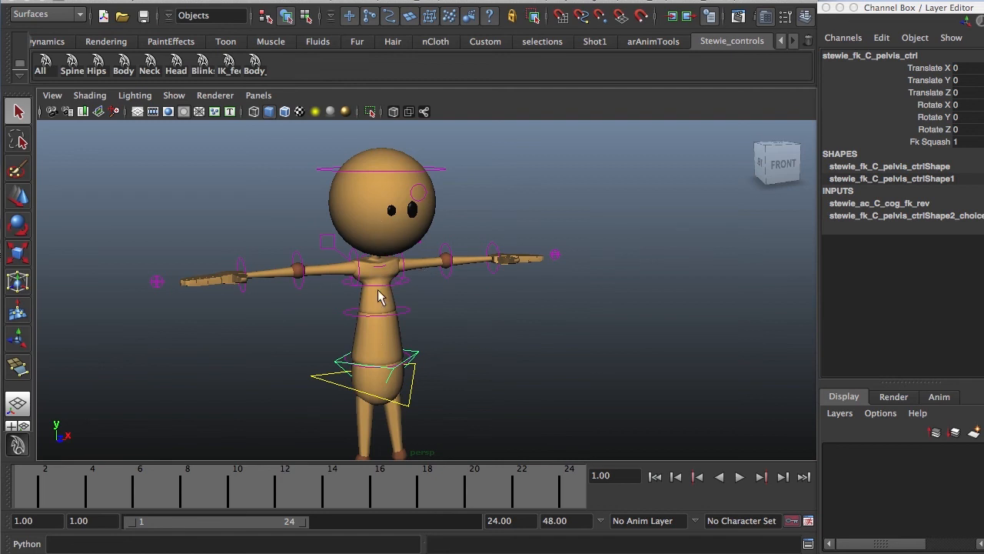
alt+drag(448, 357, 500, 338)
alt+right_drag(478, 330, 399, 328)
alt+drag(399, 328, 420, 361)
alt+middle_drag(424, 343, 375, 350)
mouse_move(426, 373)
alt+mouse_down()
mouse_move(437, 362)
mouse_move(417, 357)
alt+mouse_up()
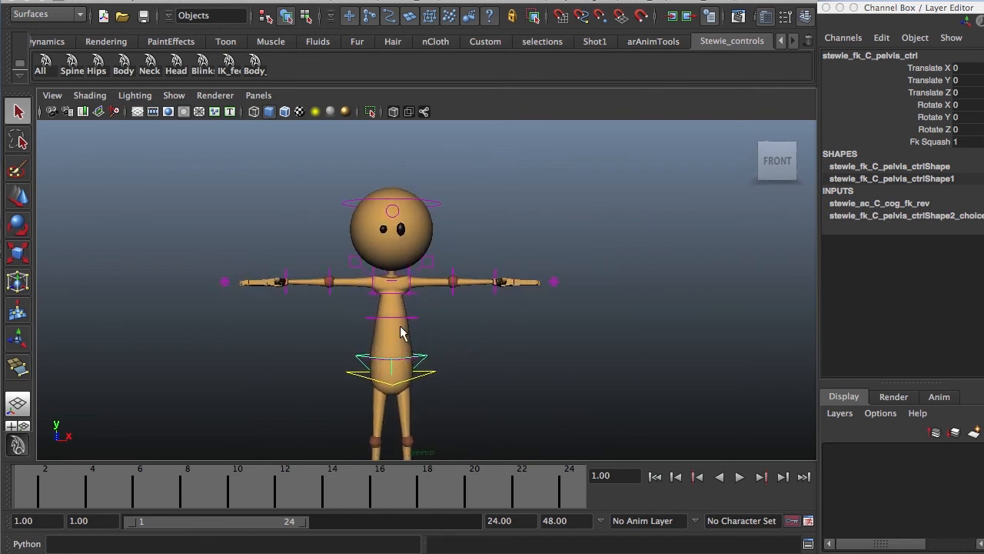
alt+middle_drag(400, 332, 459, 320)
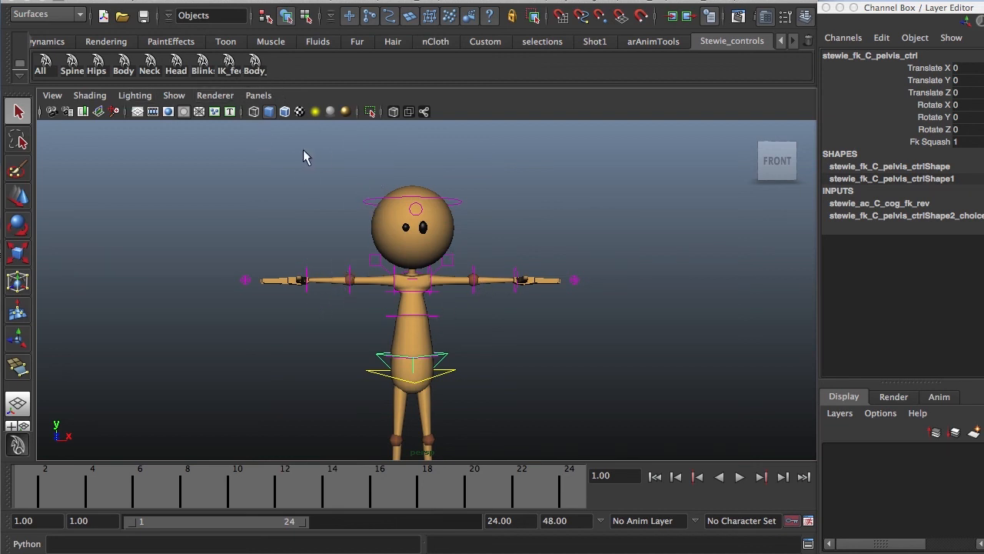
alt+drag(411, 282, 441, 339)
alt+middle_drag(441, 340, 411, 337)
alt+drag(410, 342, 406, 313)
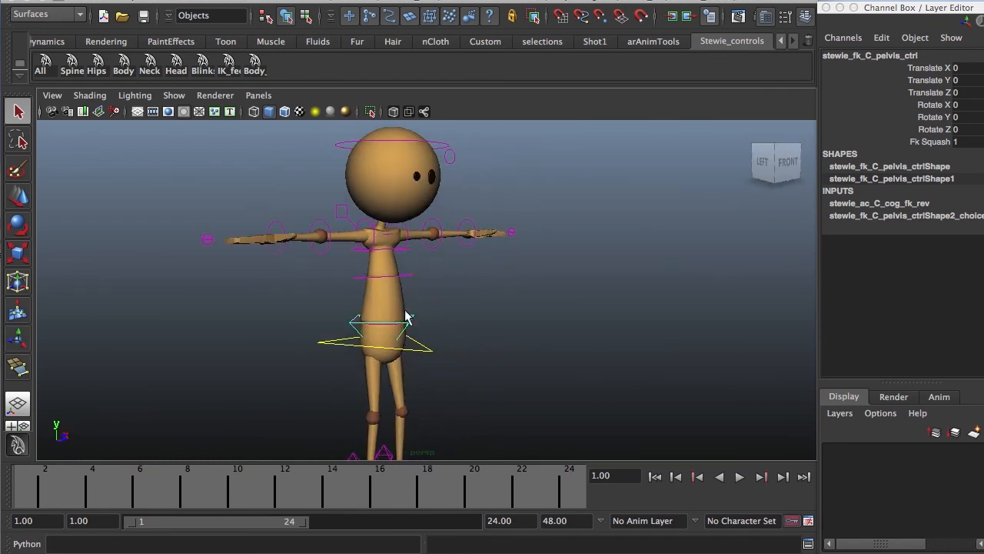
alt+middle_drag(406, 313, 414, 338)
alt+drag(414, 344, 354, 307)
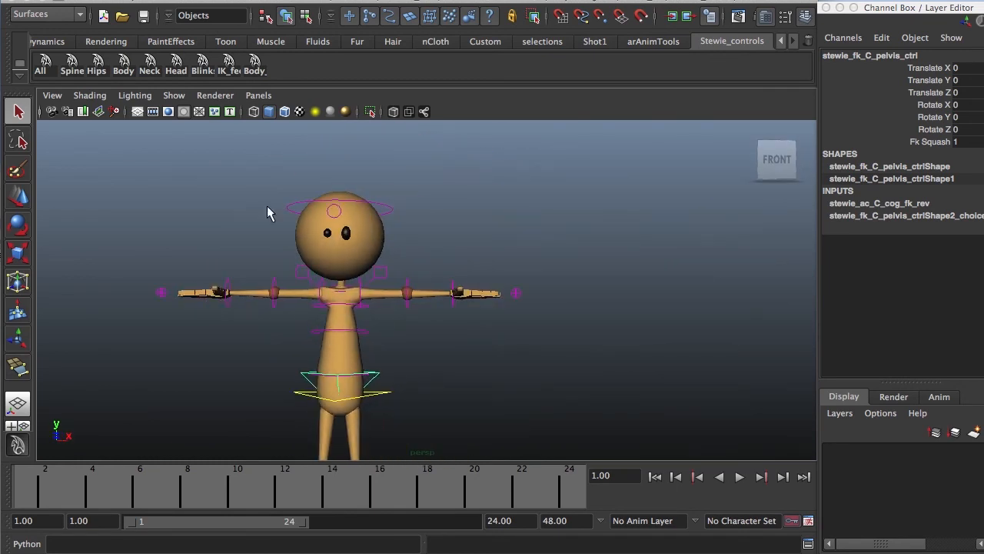
alt+middle_drag(267, 286, 374, 282)
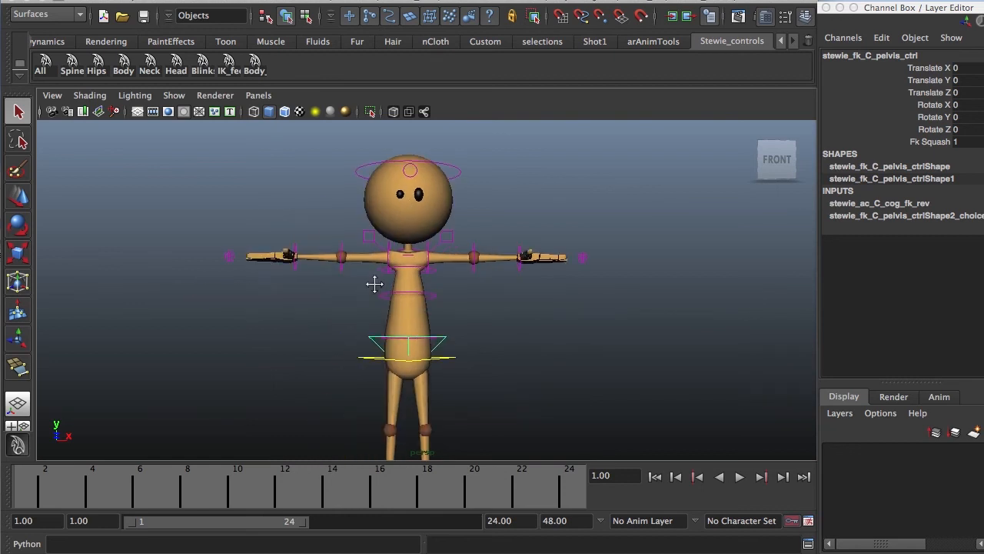
alt+drag(374, 282, 363, 356)
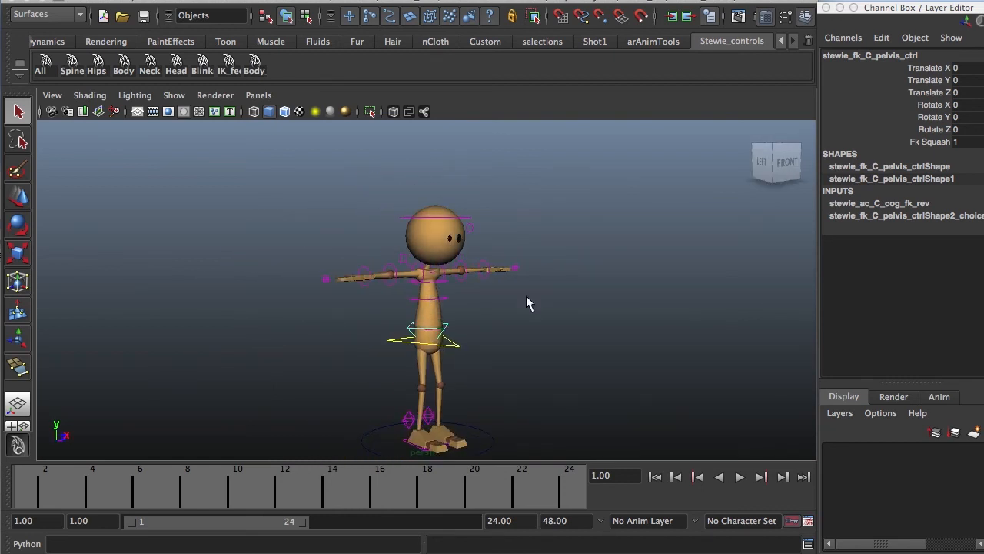
alt+middle_drag(481, 337, 431, 307)
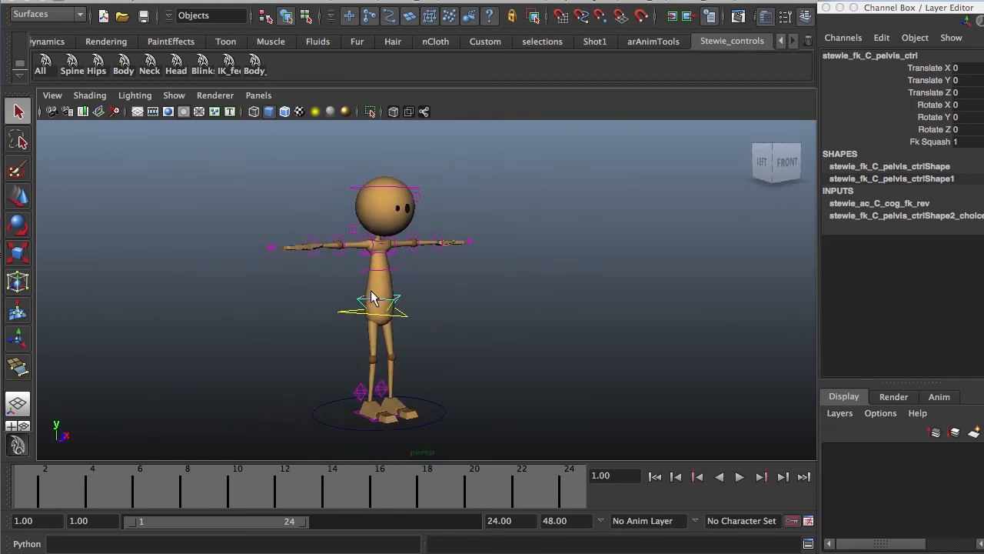
alt+drag(315, 316, 336, 332)
alt+right_drag(380, 333, 549, 317)
alt+middle_drag(410, 321, 480, 323)
alt+drag(429, 338, 410, 319)
alt+middle_drag(430, 320, 364, 316)
alt+drag(405, 325, 408, 304)
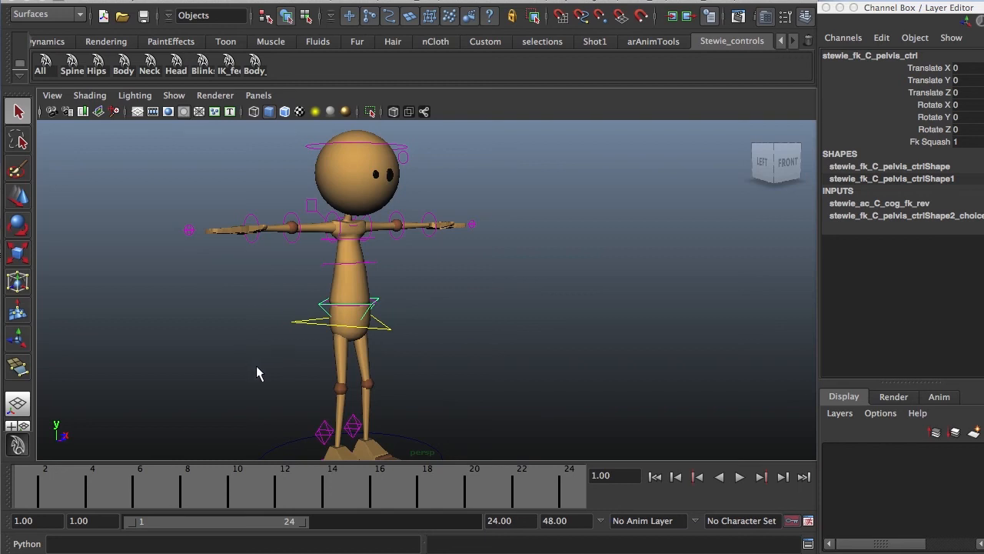